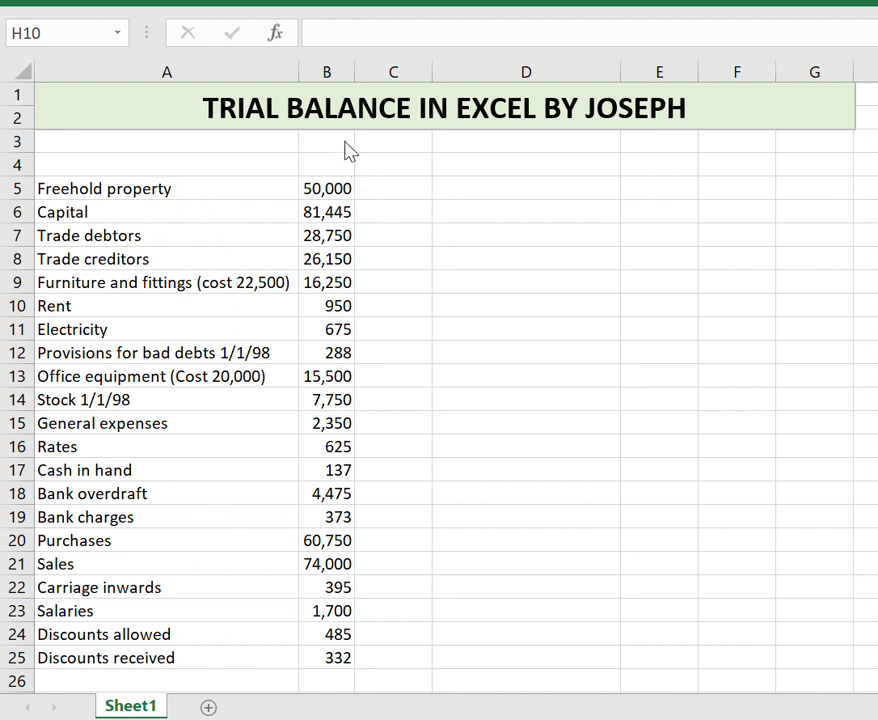
Enter the headings PARTICULARS, DR and CR across D3 to F3.
left_click(564, 138)
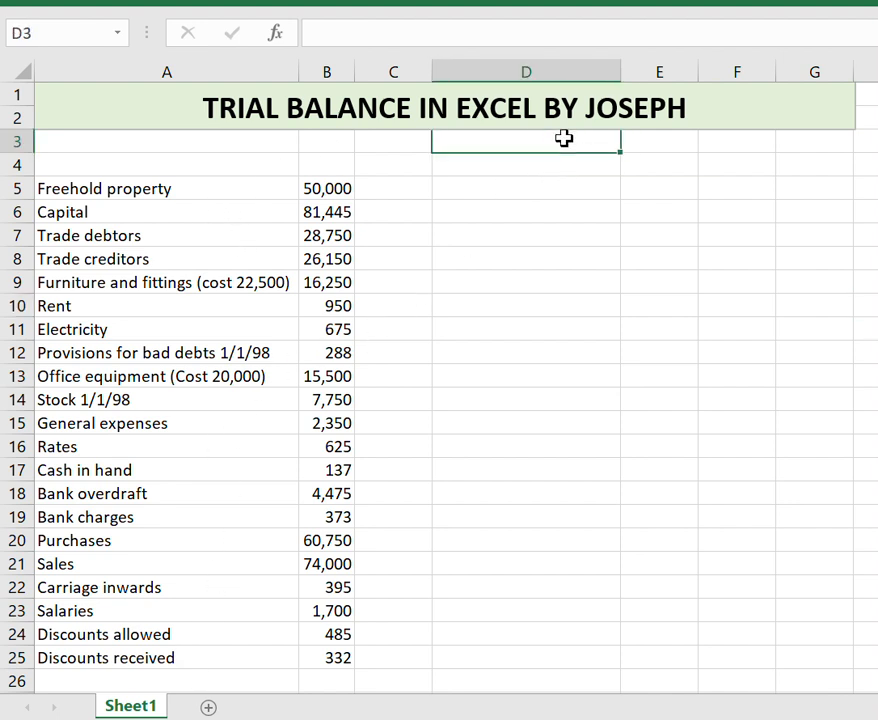
type("PAR")
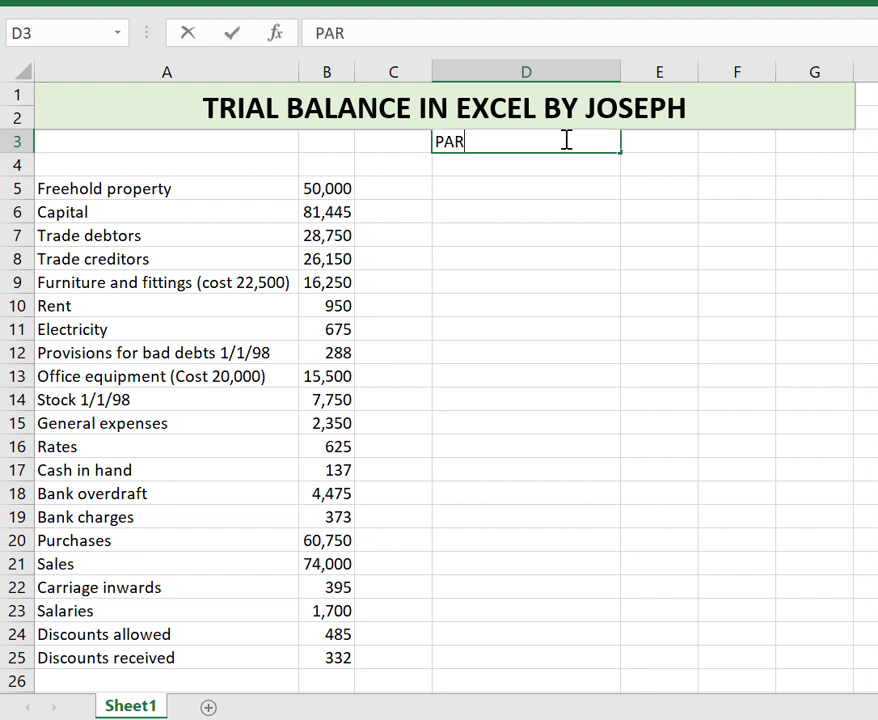
type("TICULARS")
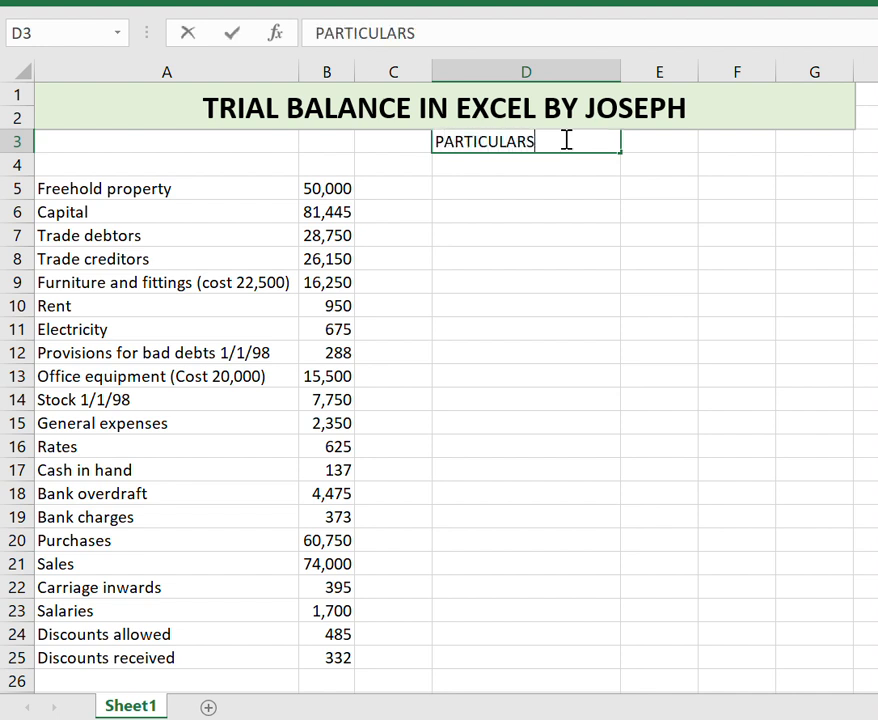
key("Tab")
type("DR")
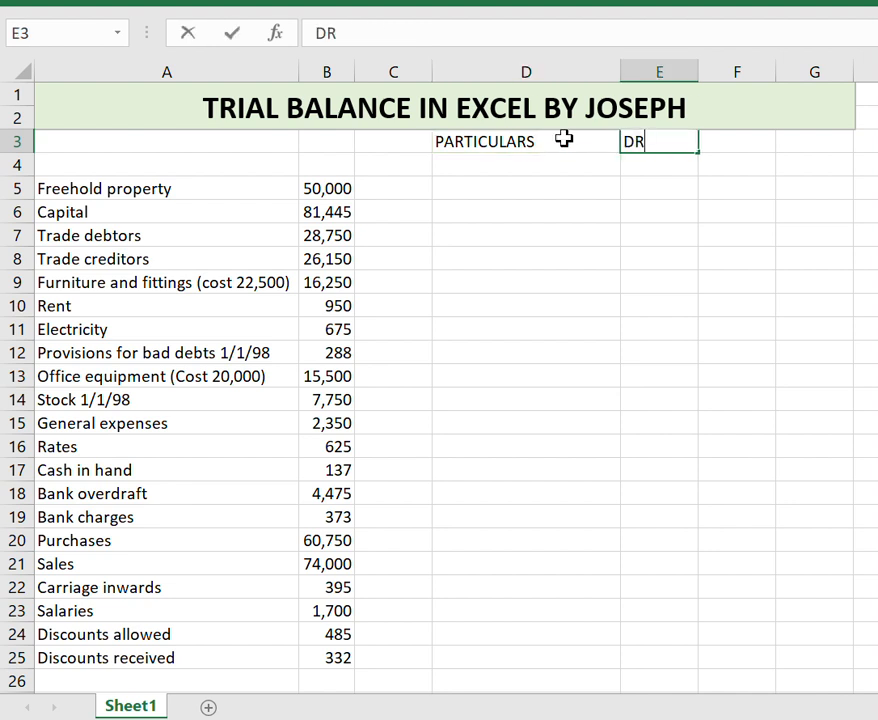
key("Tab")
type("CR")
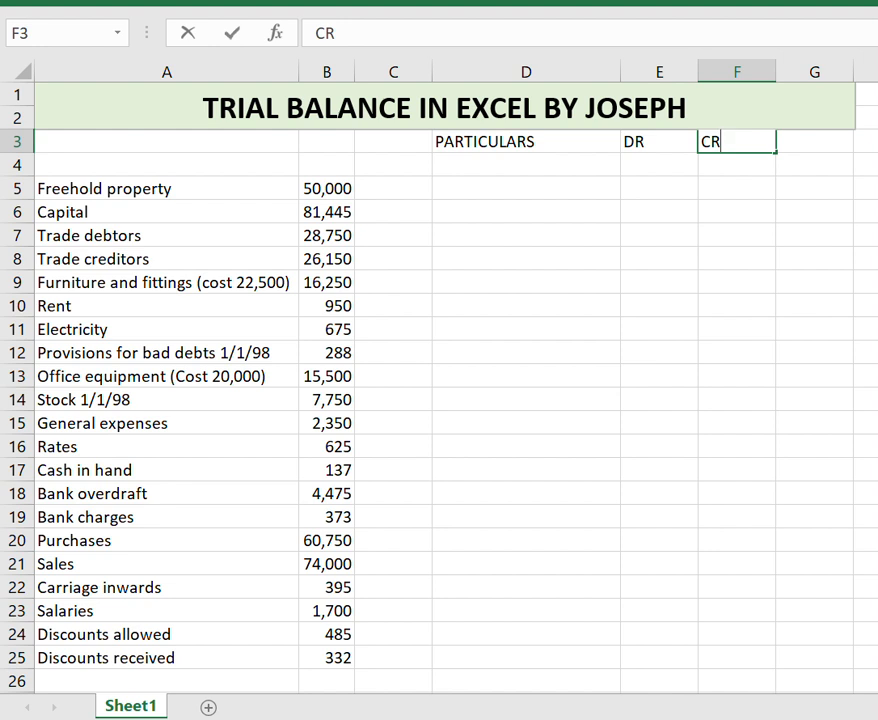
Copy the ₦ currency symbol into the cells under the DR and CR headings.
left_click(877, 423)
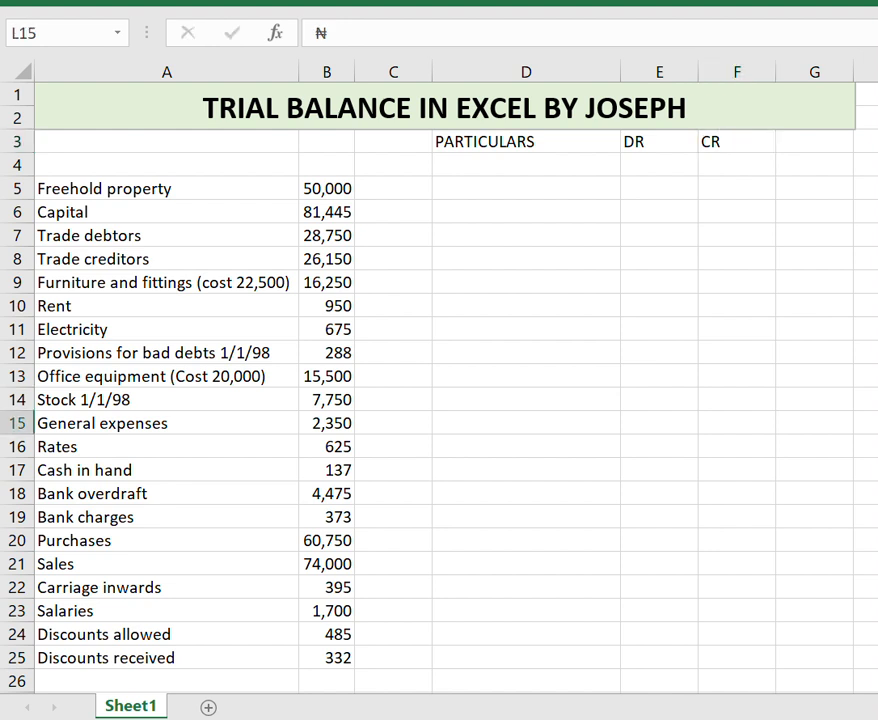
left_click(659, 165)
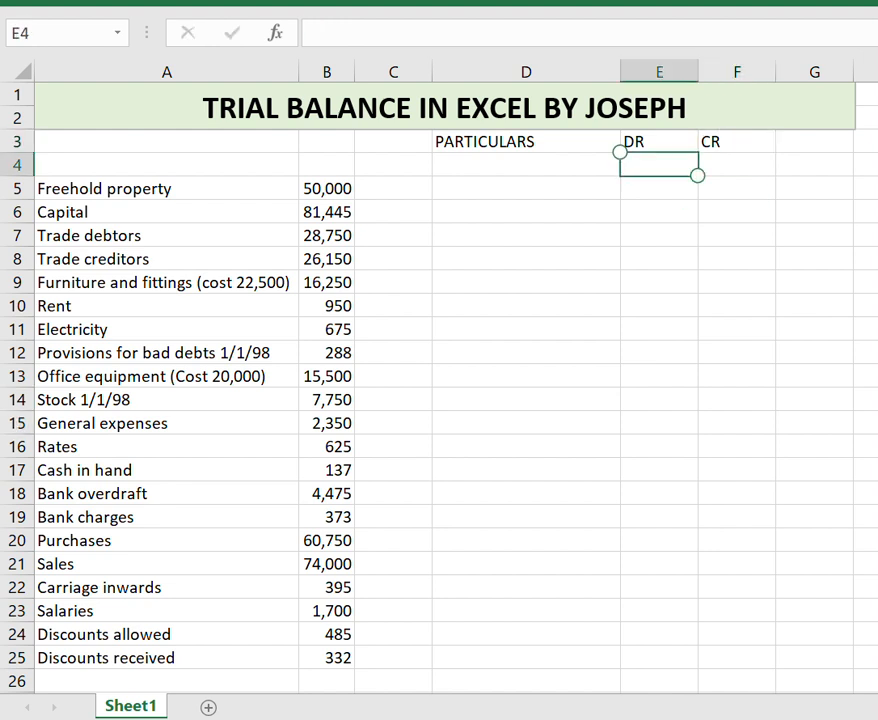
type("₦")
key("Right")
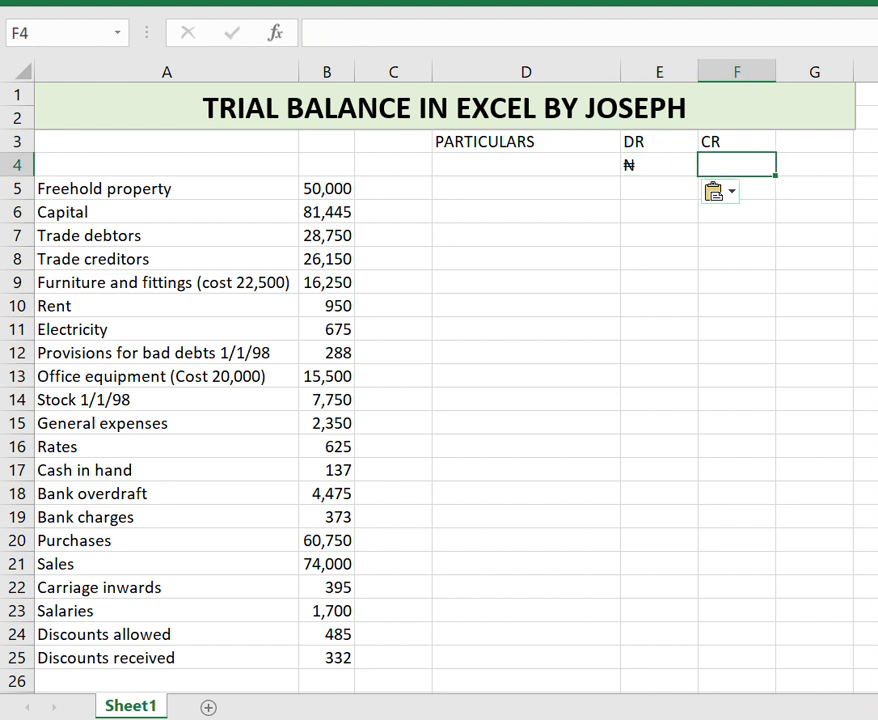
type("₦")
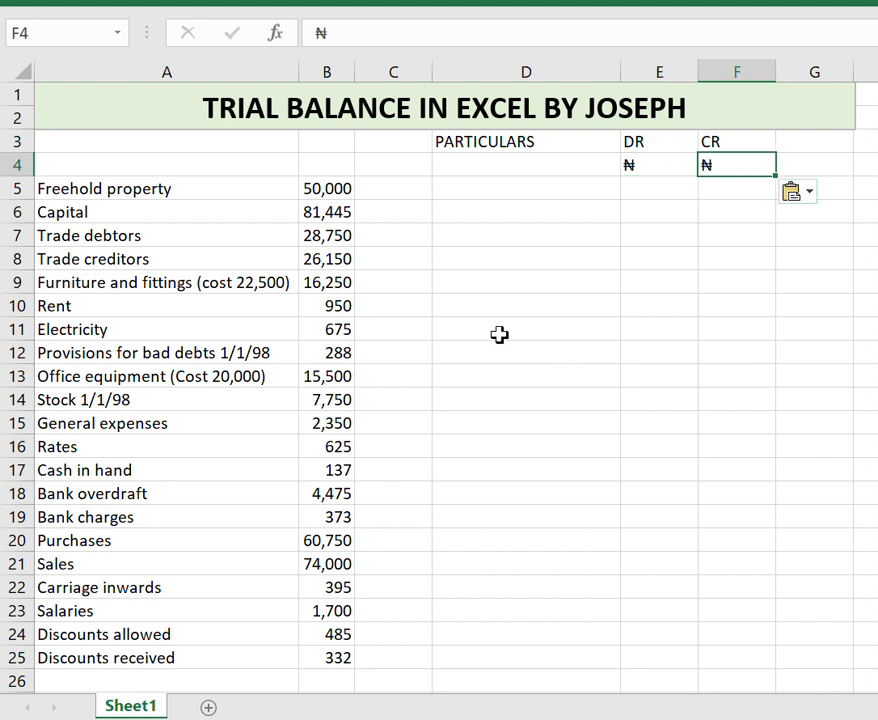
Copy the account names from A5:A25 into the PARTICULARS column starting at D5.
left_click_drag(184, 185, 188, 647)
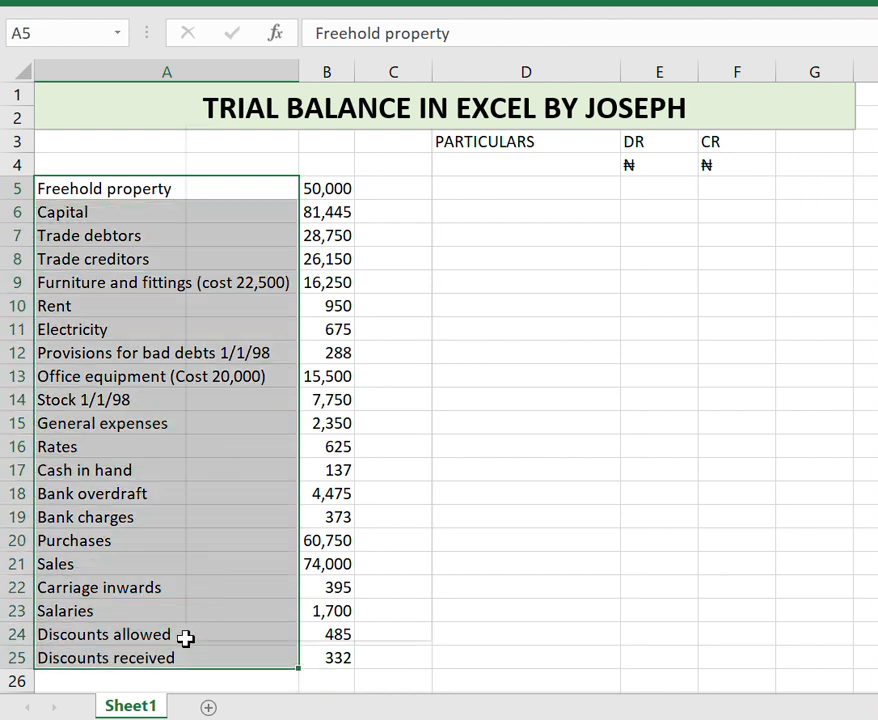
right_click(186, 640)
left_click(288, 176)
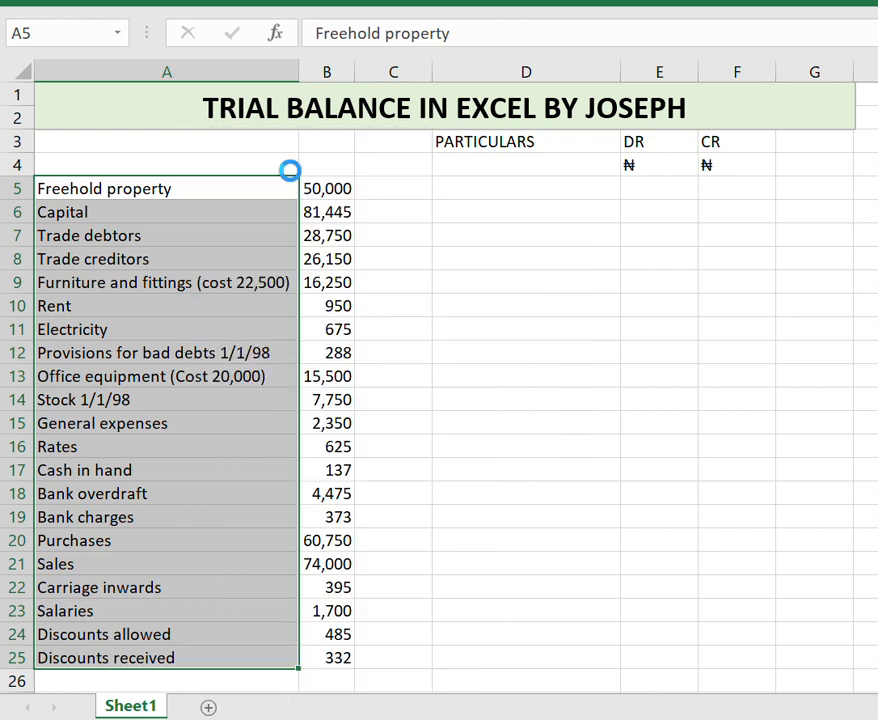
left_click(451, 190)
key("ctrl+v")
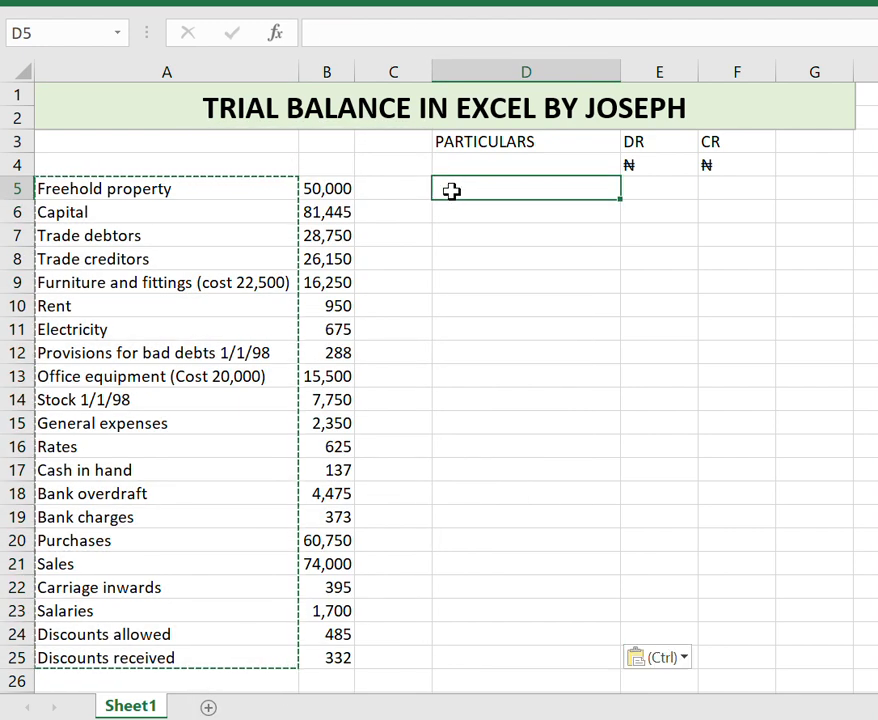
left_click(573, 188)
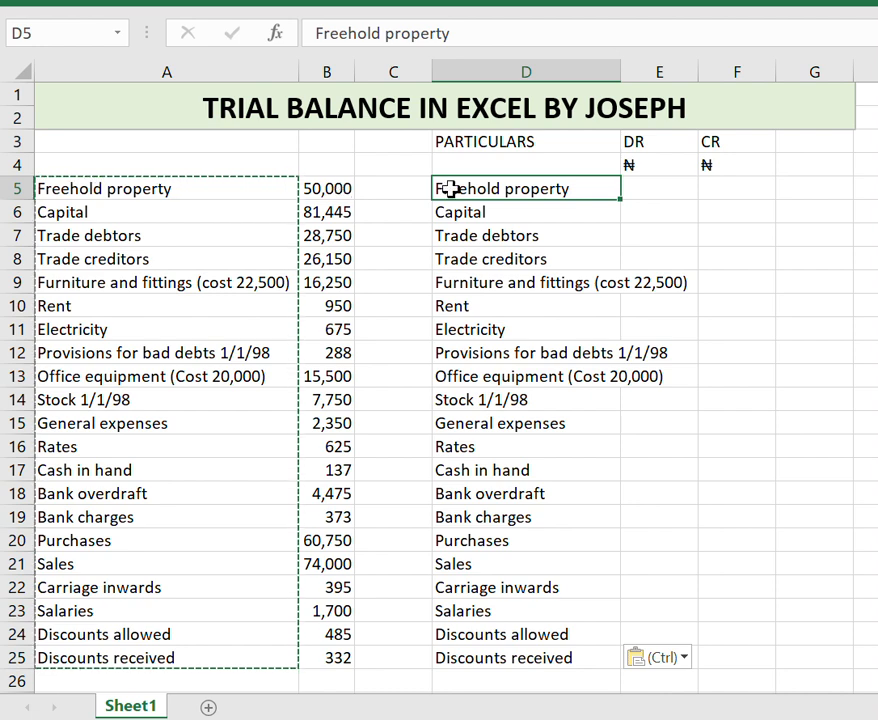
Copy the Freehold property amount 50,000 into the DR column beside it.
left_click(336, 195)
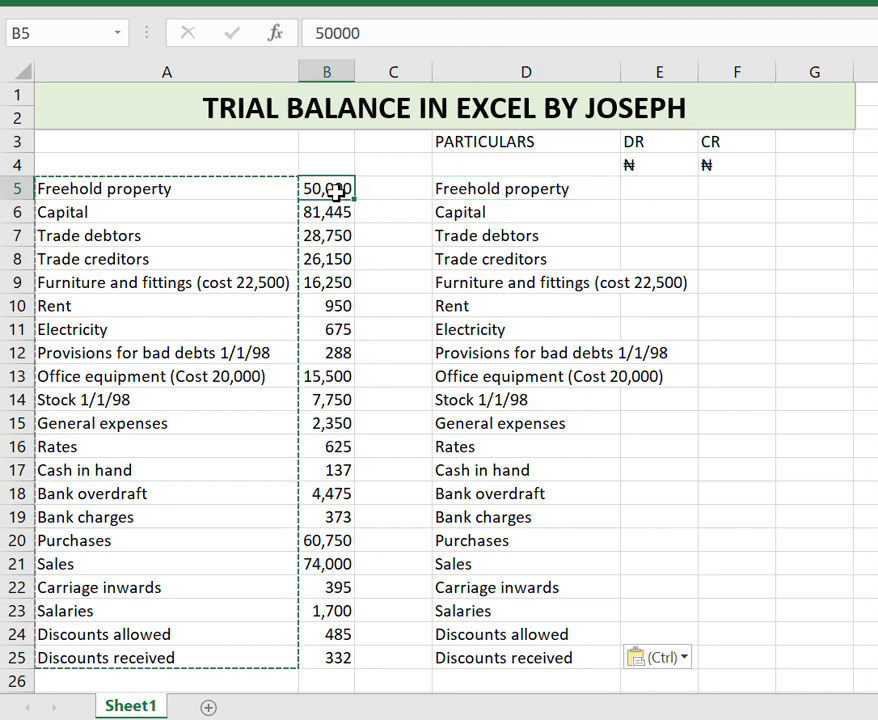
key("ctrl+c")
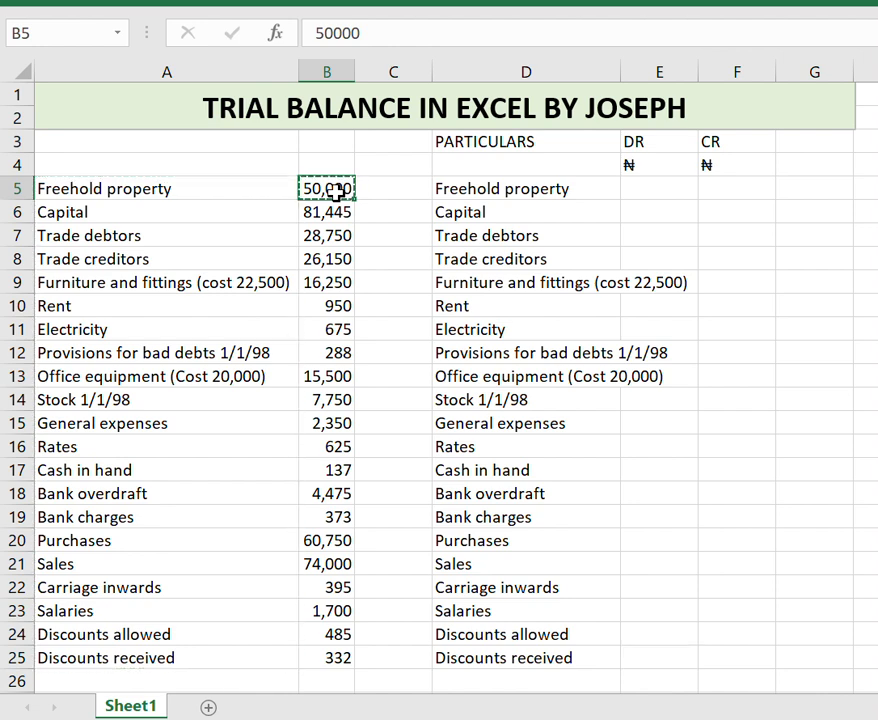
left_click(673, 190)
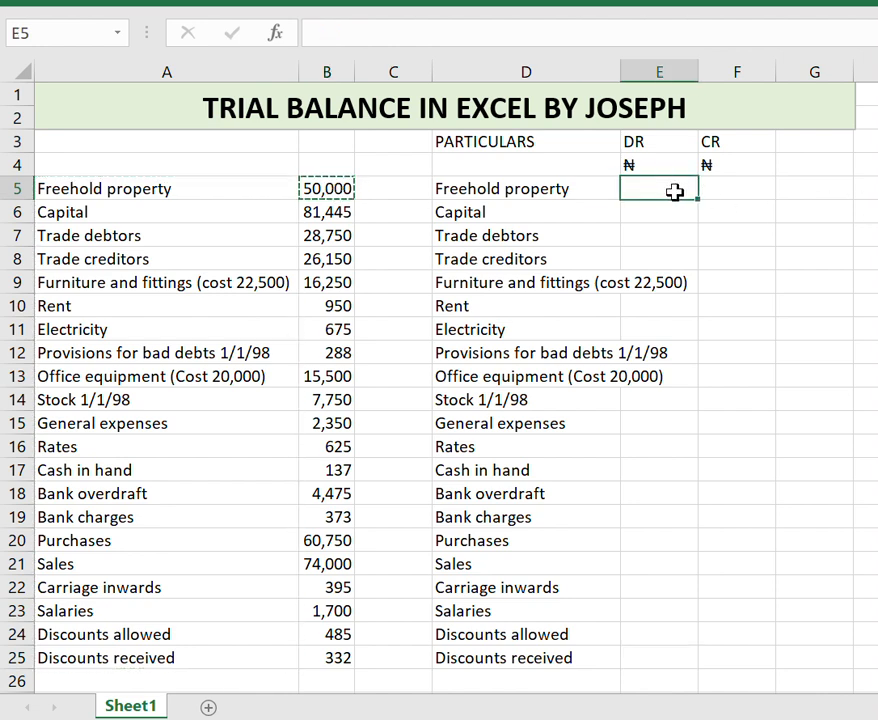
key("ctrl+v")
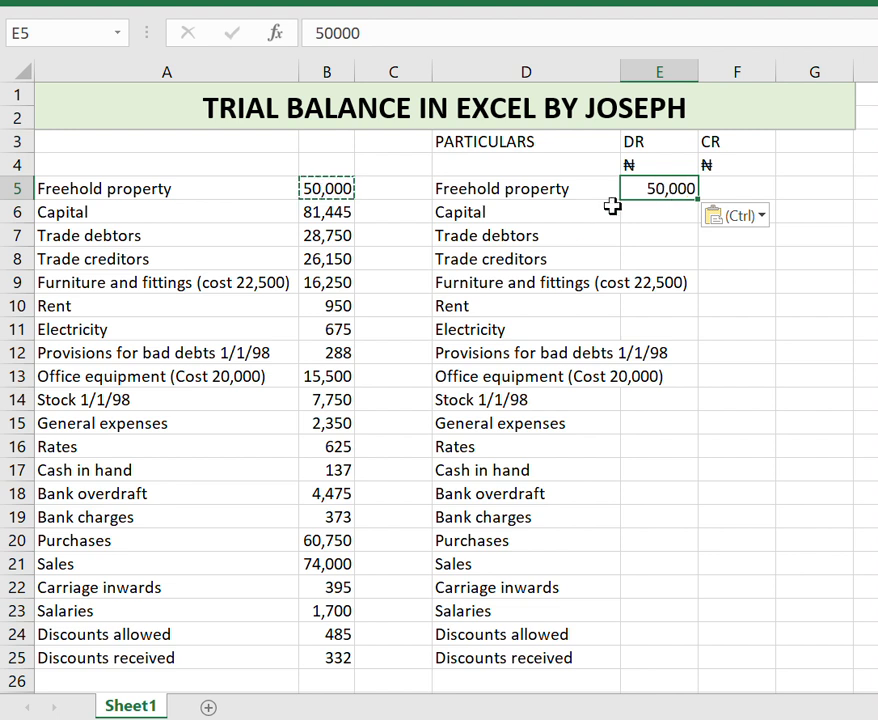
Copy the Capital amount 81,445 into the CR column beside it.
left_click(545, 217)
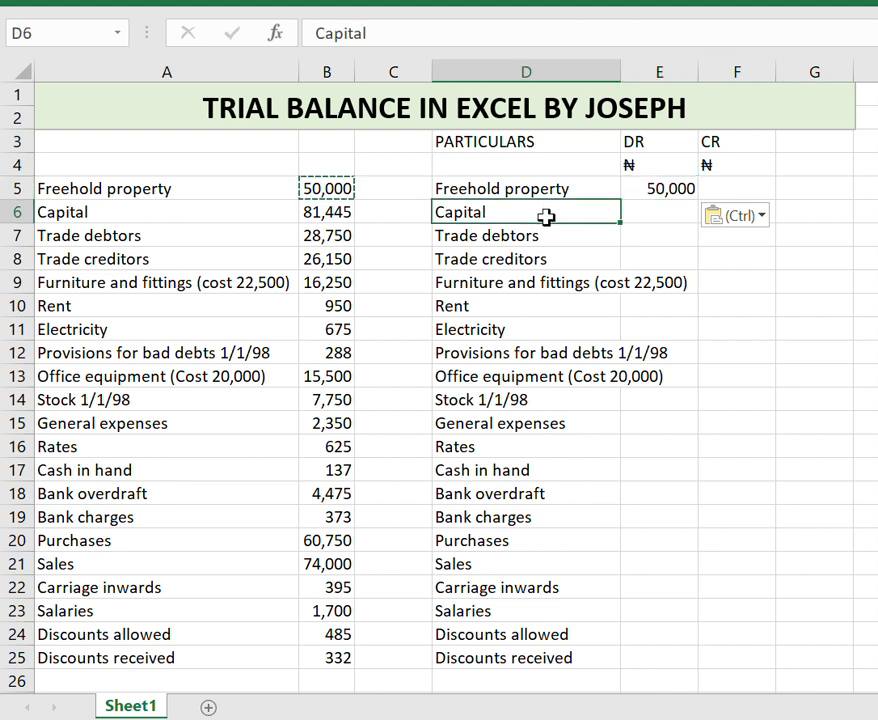
key("ctrl")
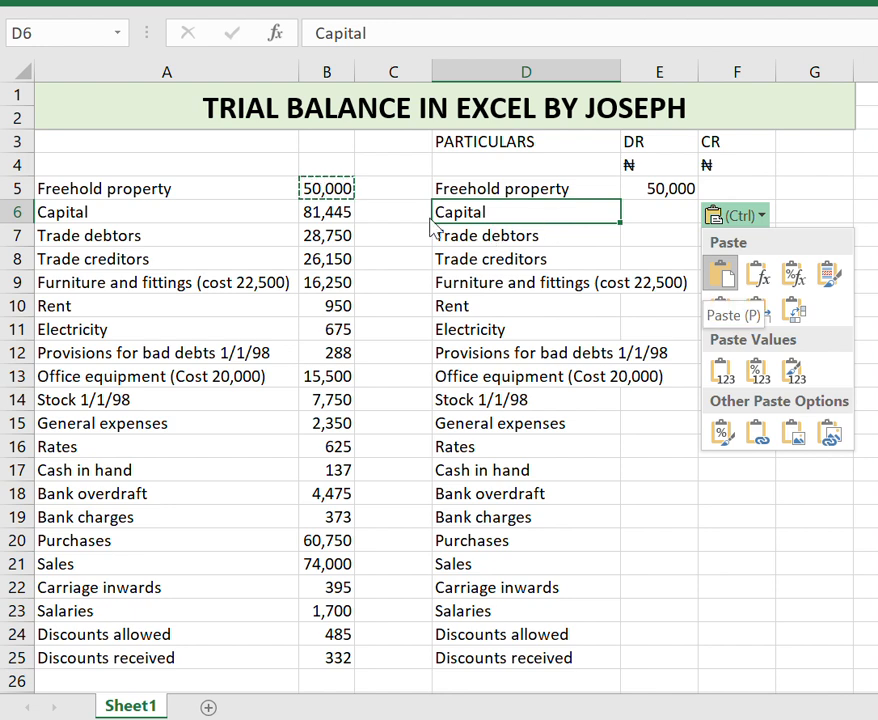
left_click(318, 202)
left_click(322, 210)
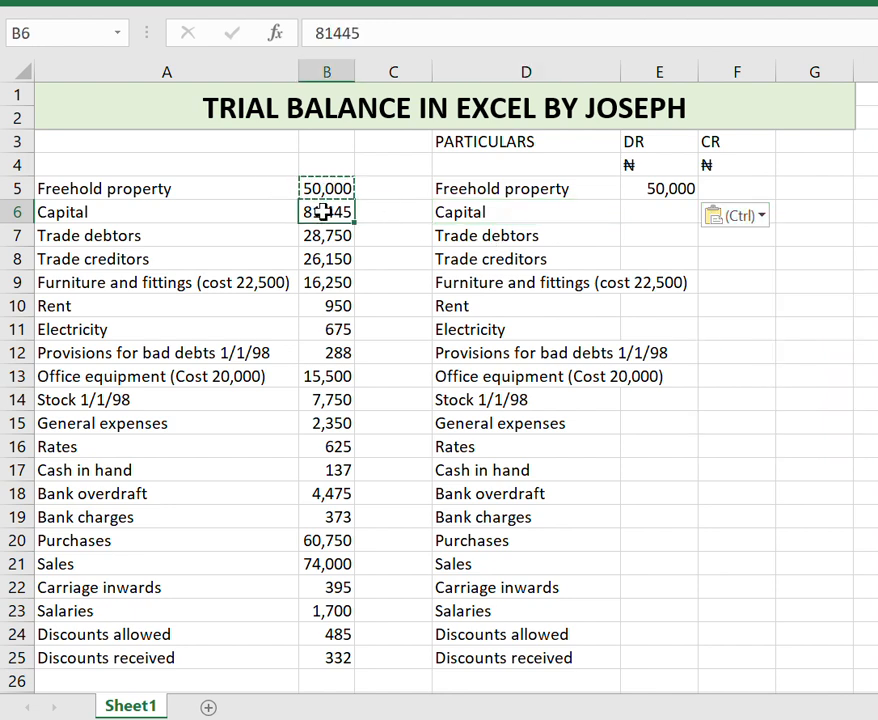
key("ctrl+c")
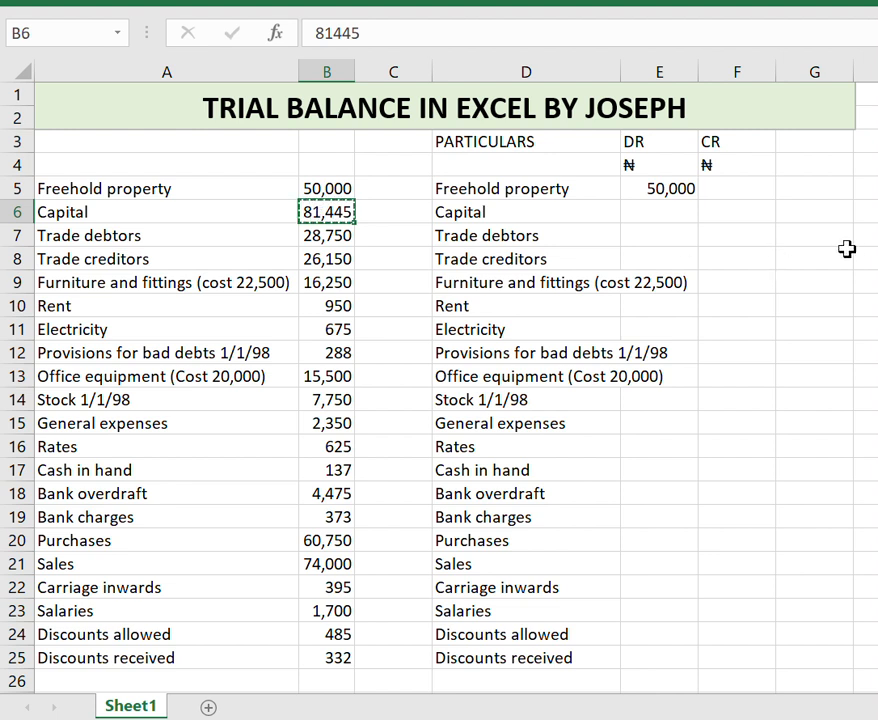
left_click(753, 218)
key("ctrl+v")
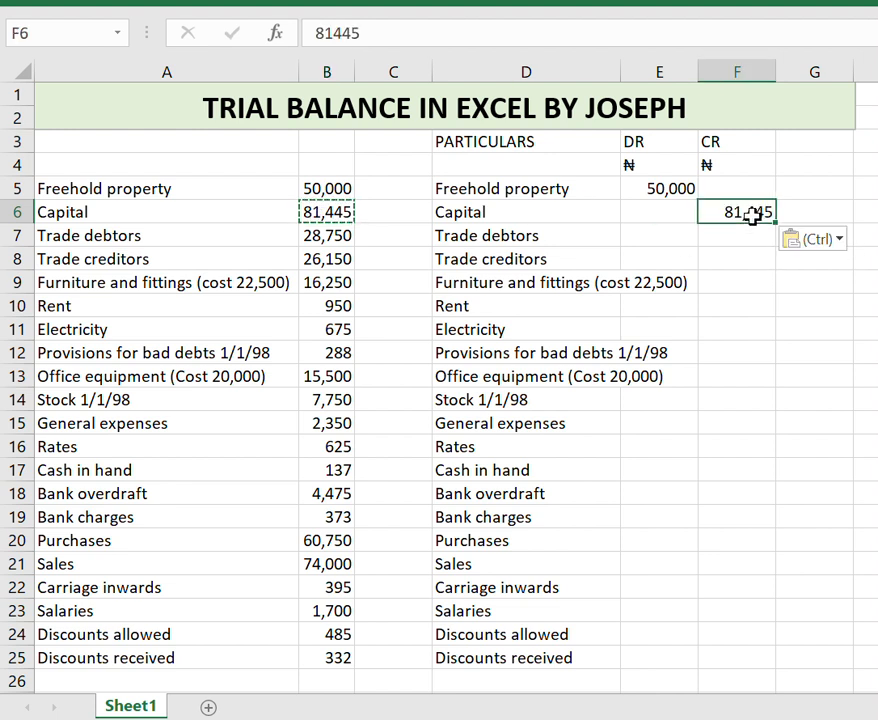
Copy the Trade debtors amount 28,750 into the DR column beside it.
left_click(336, 236)
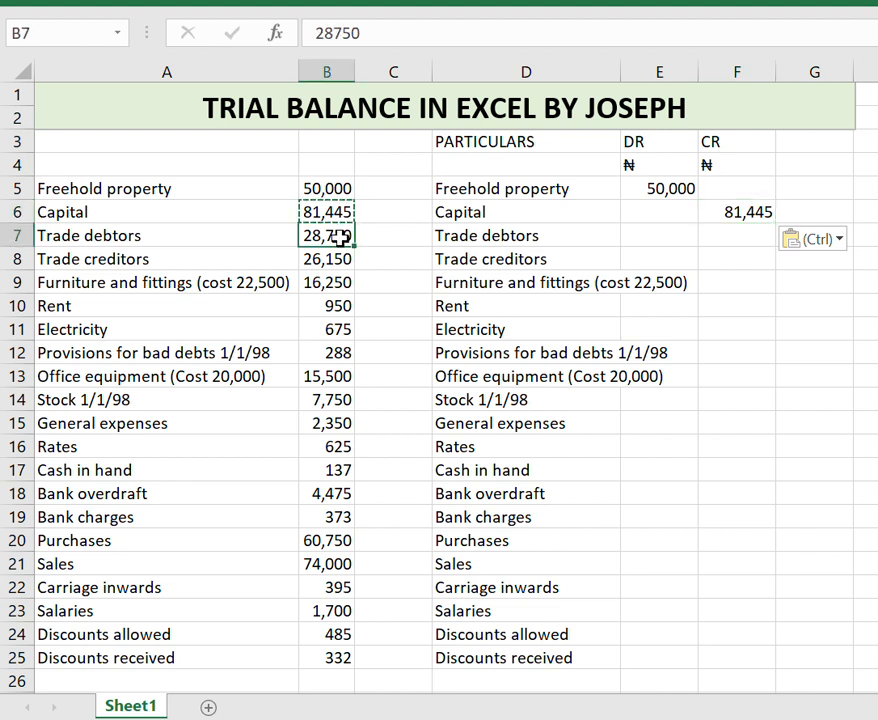
key("ctrl+c")
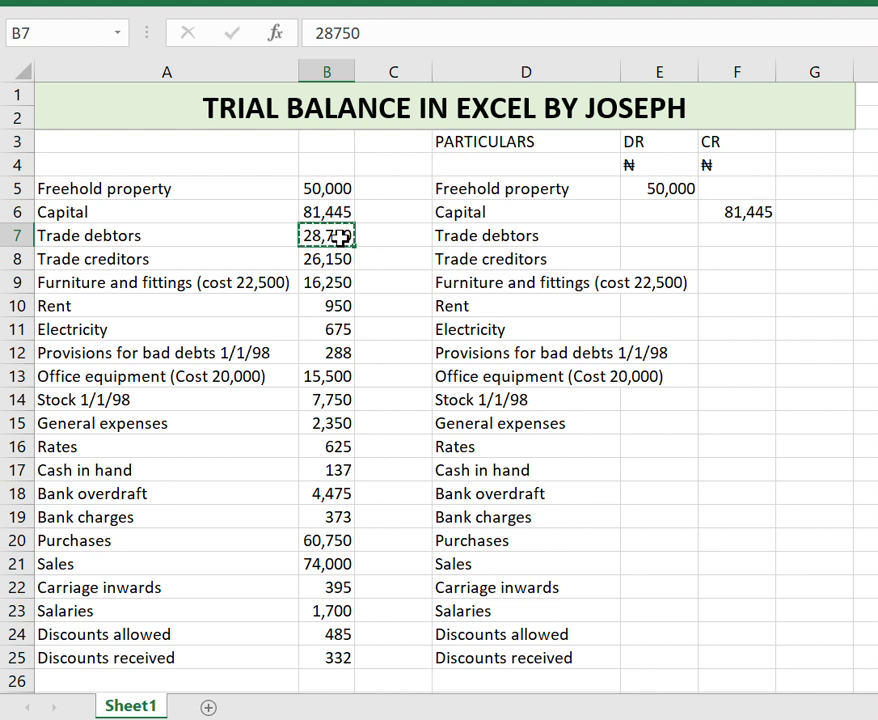
key("Right")
key("Right")
key("Right")
key("ctrl+v")
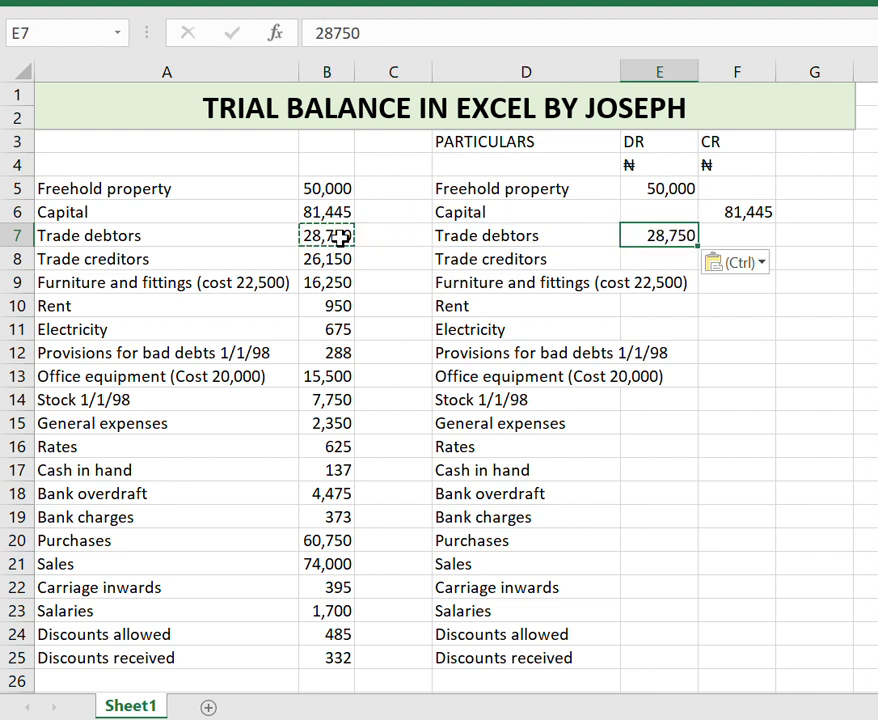
Copy the Trade creditors amount 26,150 into the CR column beside it.
left_click(326, 258)
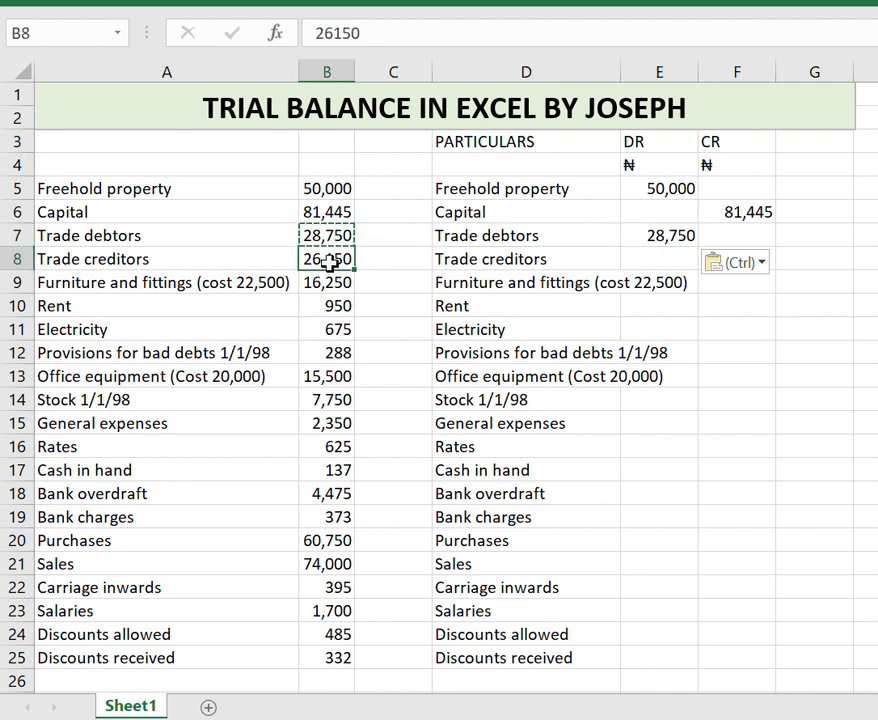
key("ctrl+c")
key("Right")
key("Right")
key("Right")
key("Right")
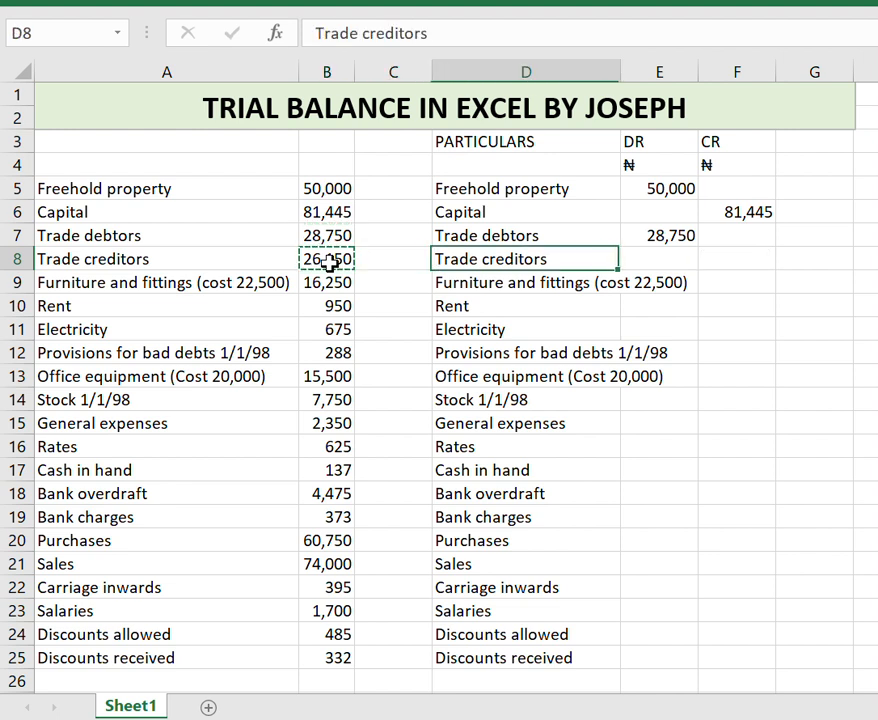
key("ctrl+v")
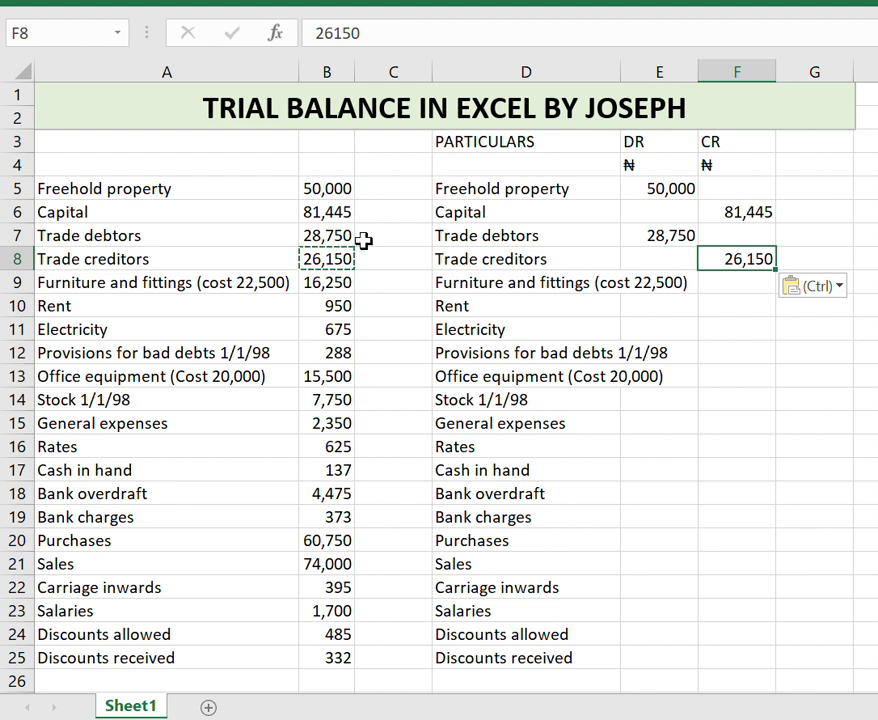
Copy the Furniture and fittings amount 16,250 into the DR column beside it.
left_click(328, 284)
key("ctrl+c")
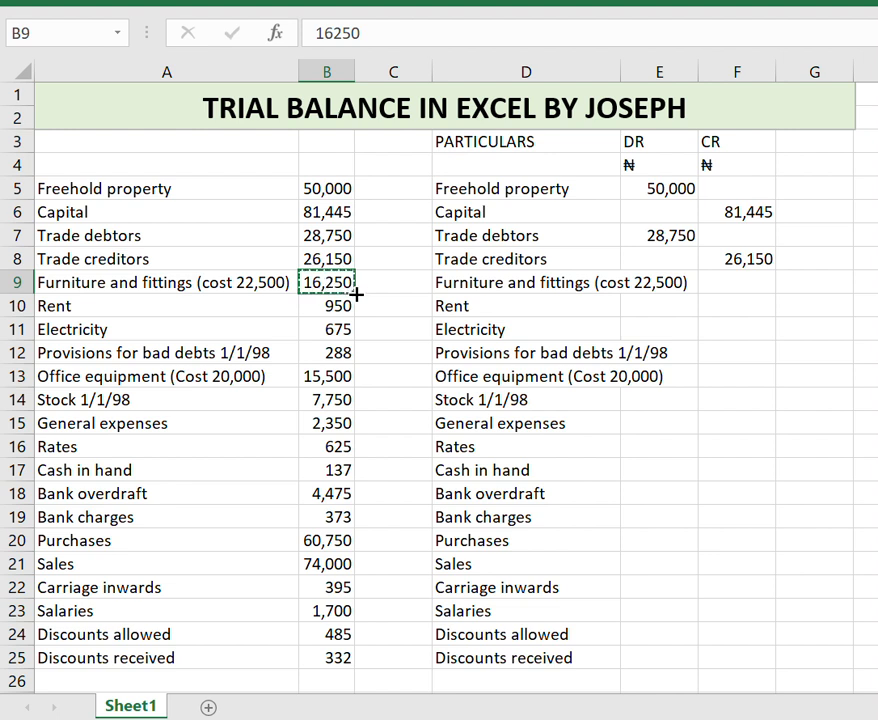
left_click(665, 282)
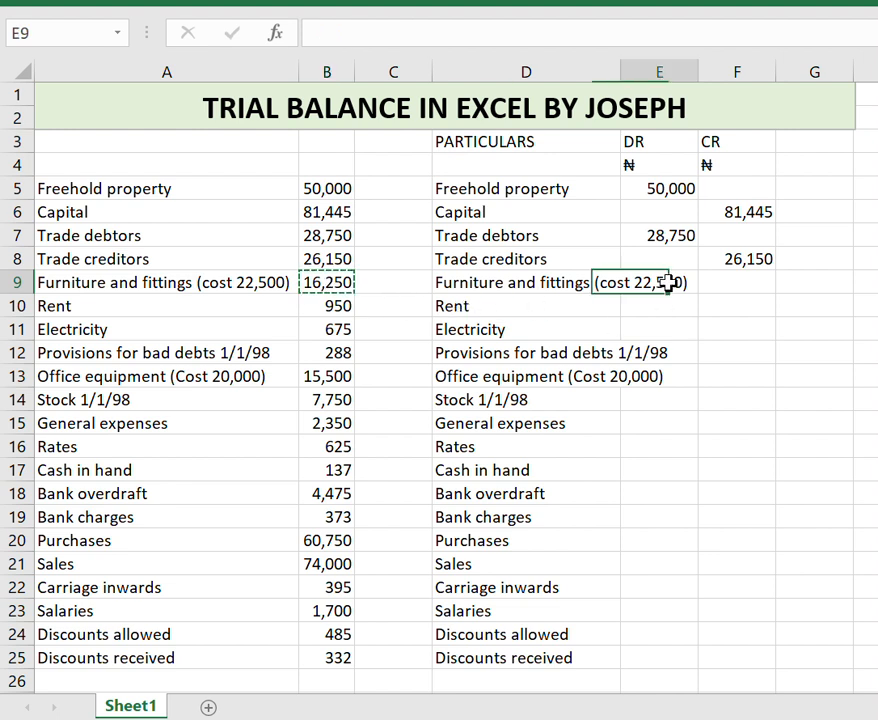
key("ctrl+v")
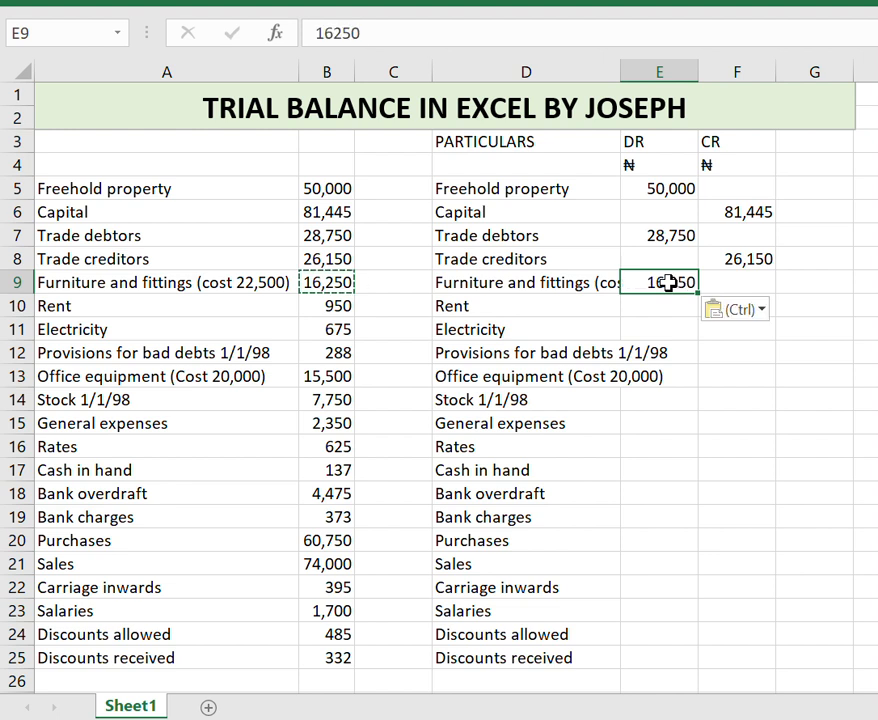
Shorten the D9 label to "Furniture and fittings" by removing "(cost 22,500)".
left_click(588, 284)
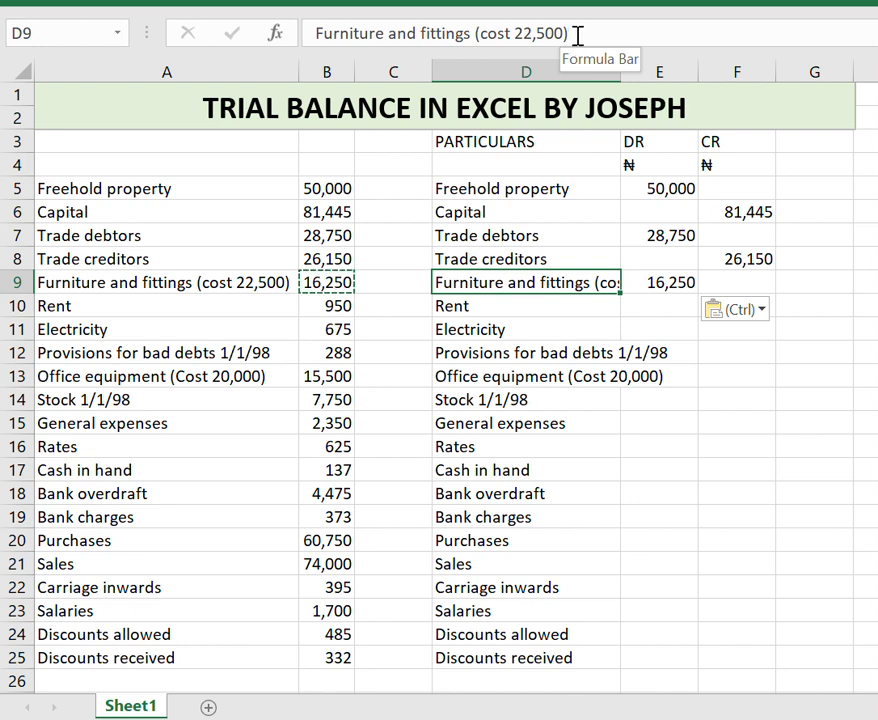
left_click_drag(572, 33, 476, 32)
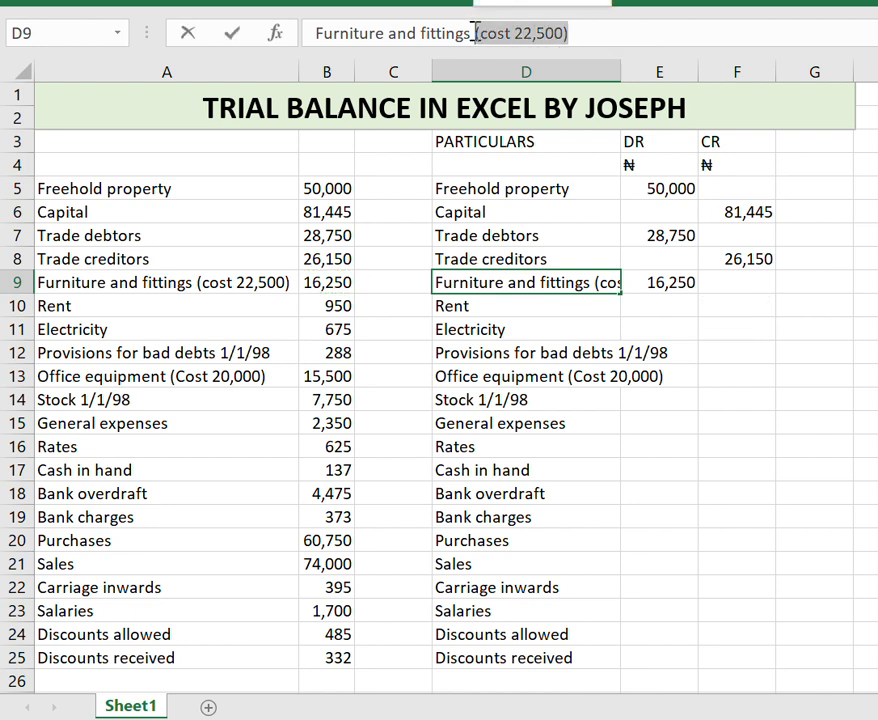
key("BackSpace")
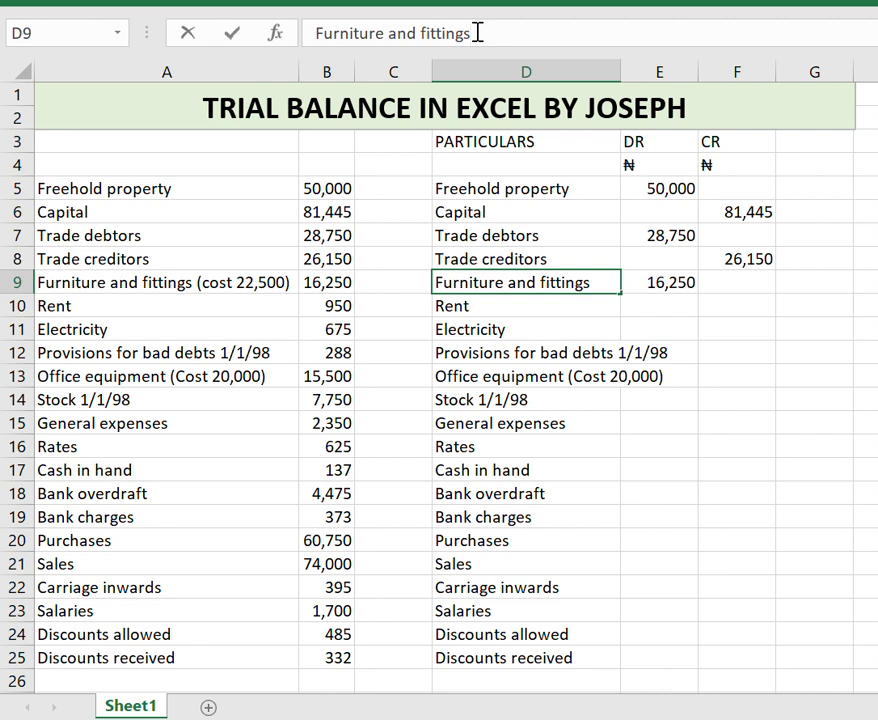
key("Return")
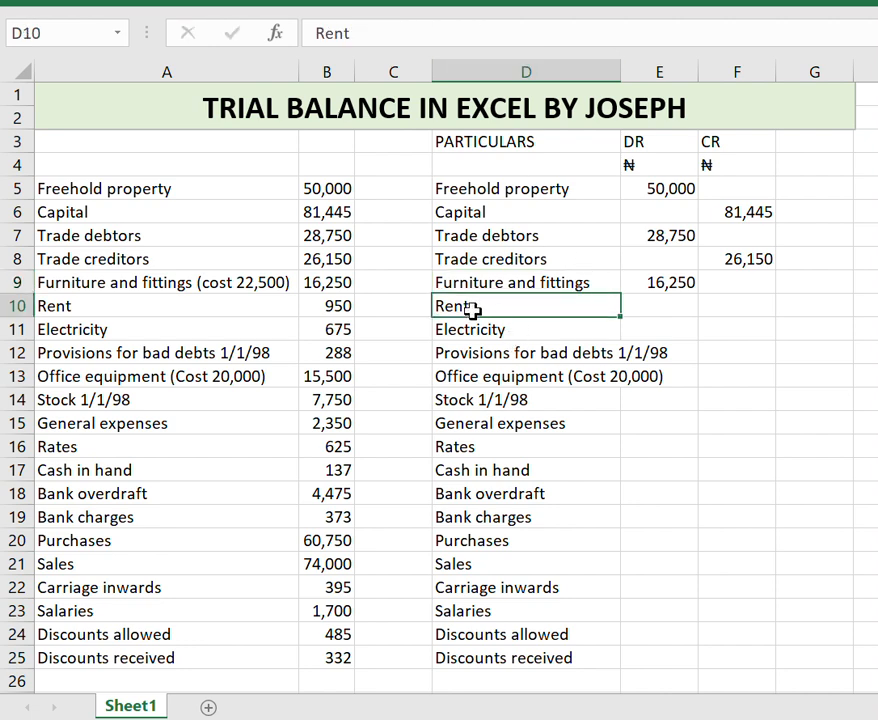
Copy the Rent amount 950 into the DR column beside it.
left_click(338, 306)
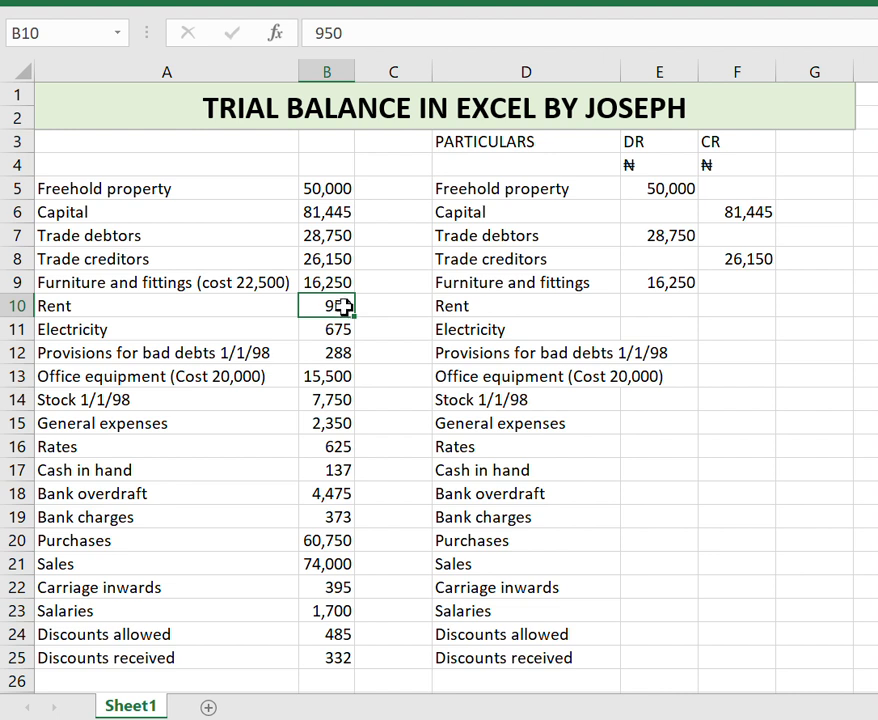
key("Right")
key("Right")
key("Right")
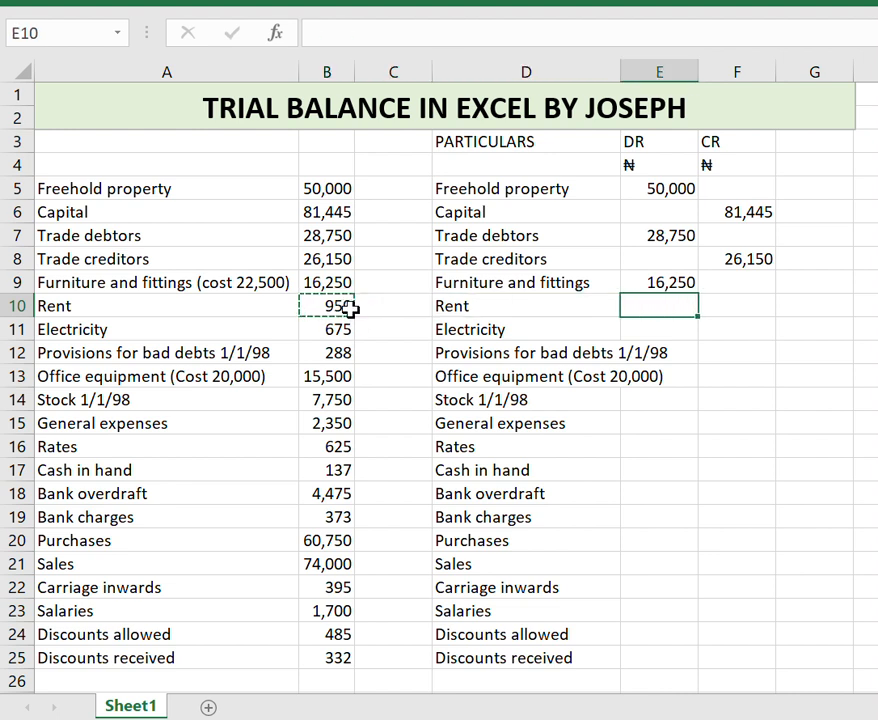
key("ctrl+v")
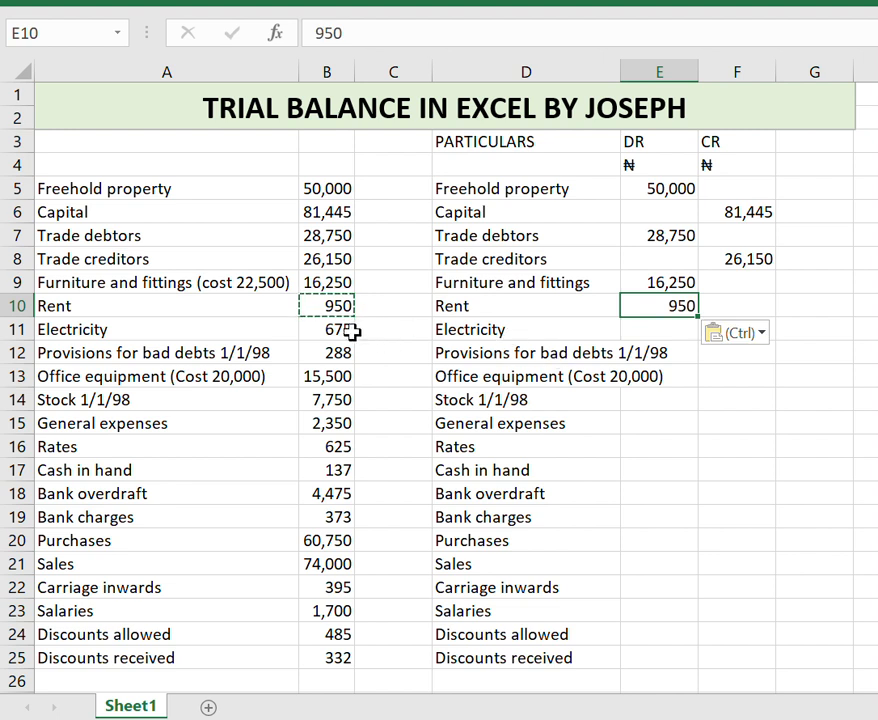
Copy the Electricity amount 675 into the DR column beside it.
left_click(350, 332)
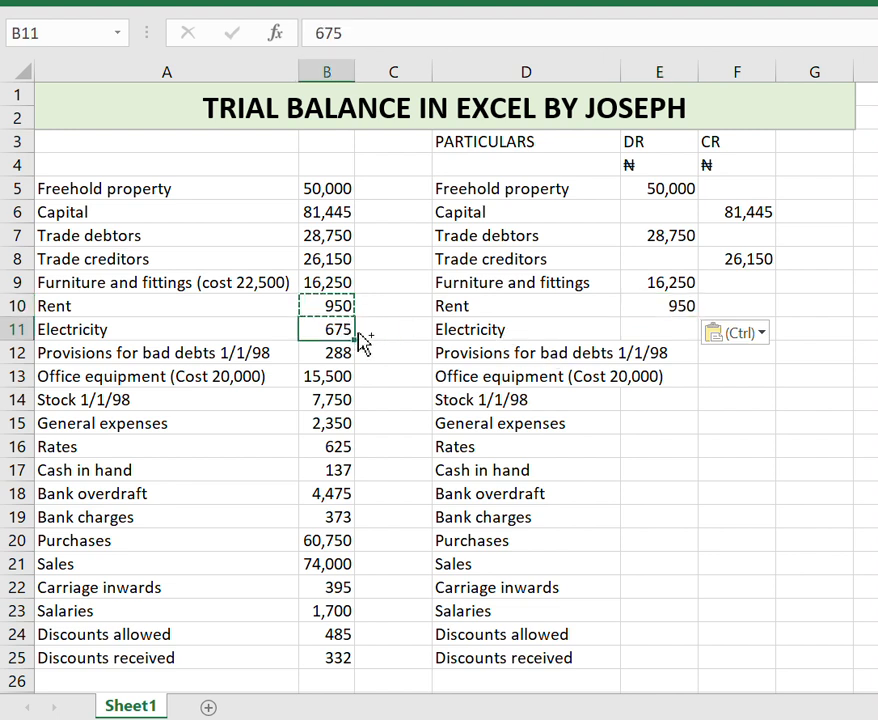
key("ctrl+c")
key("Right")
key("Right")
key("Right")
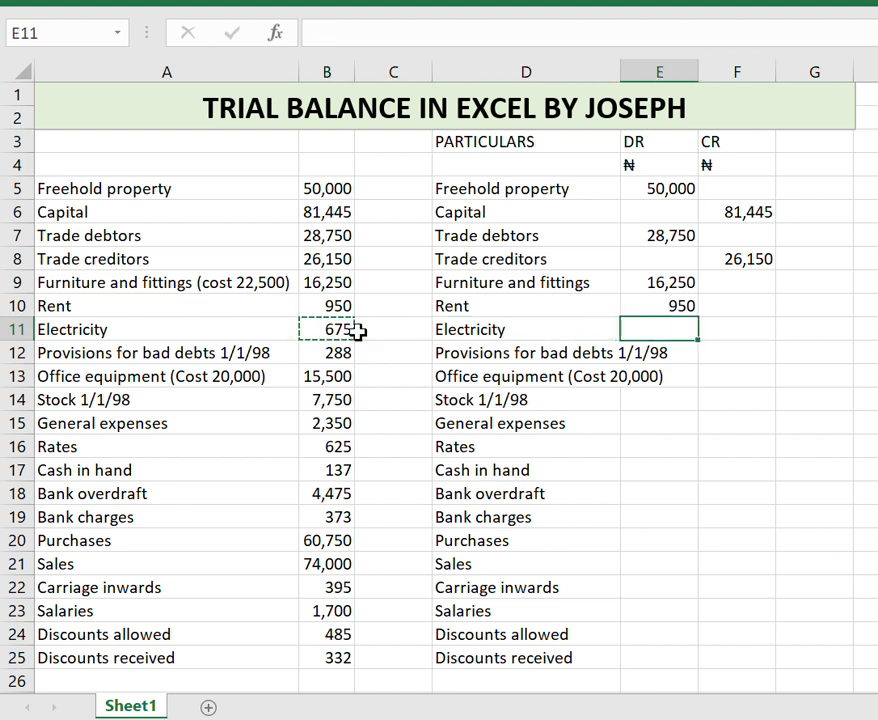
key("ctrl+v")
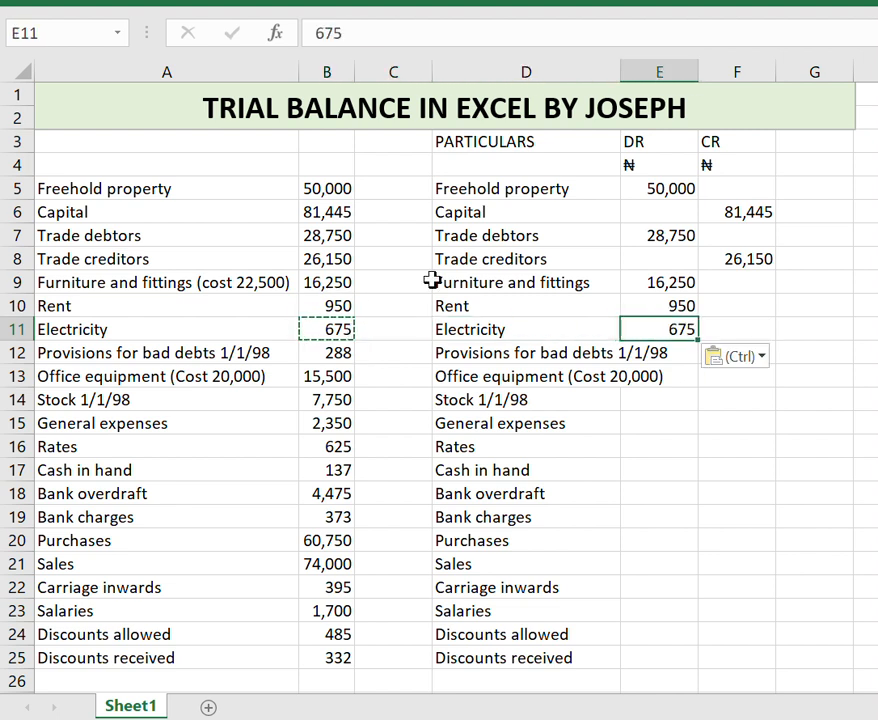
Copy the Provisions for bad debts amount 288 into the CR column beside it.
left_click(522, 358)
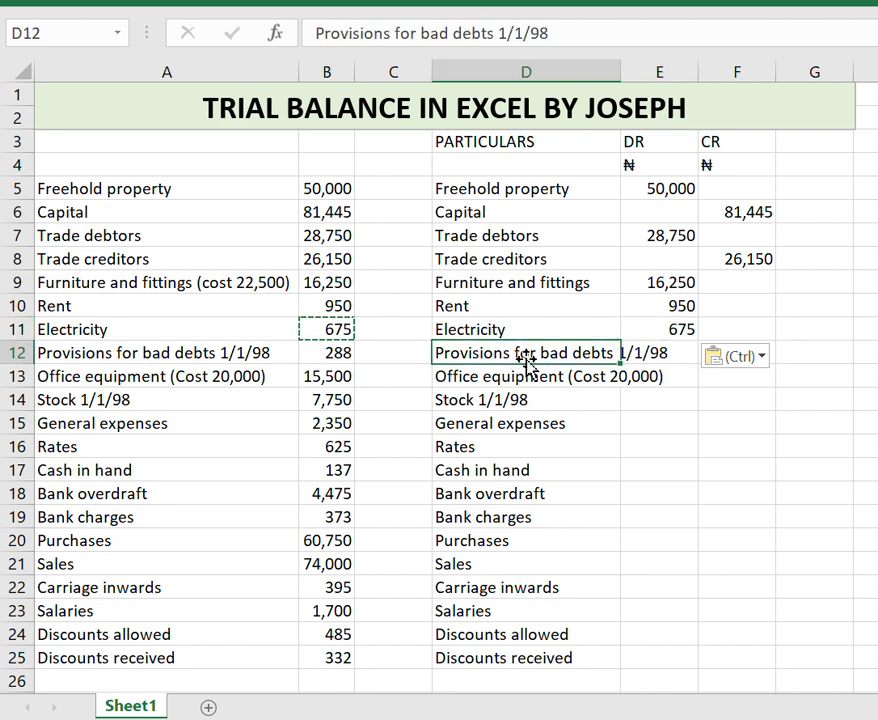
left_click(328, 355)
key("ctrl+c")
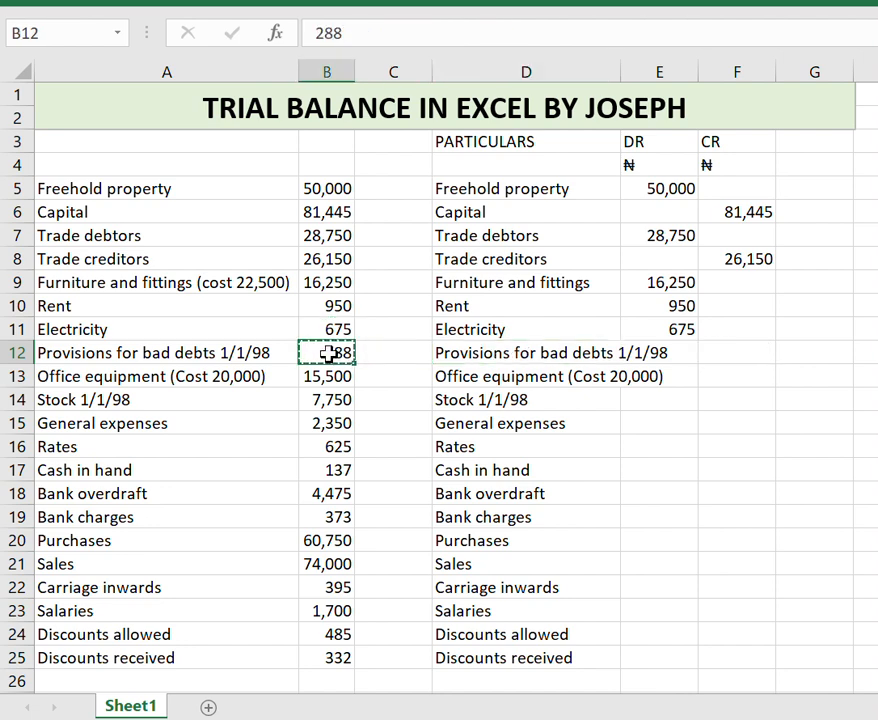
key("Right")
key("Right")
key("Right")
key("Right")
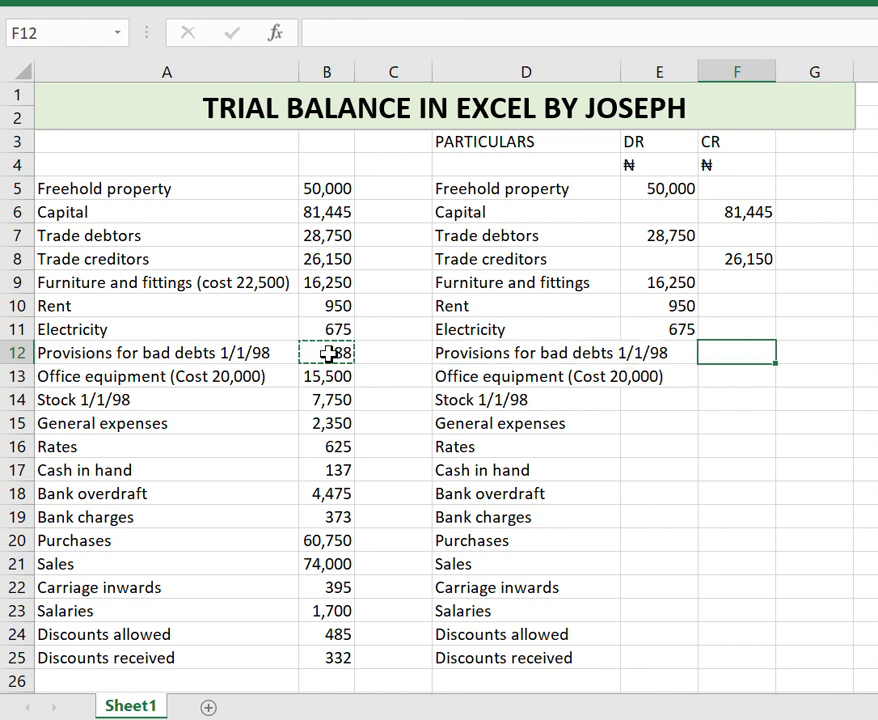
key("ctrl+v")
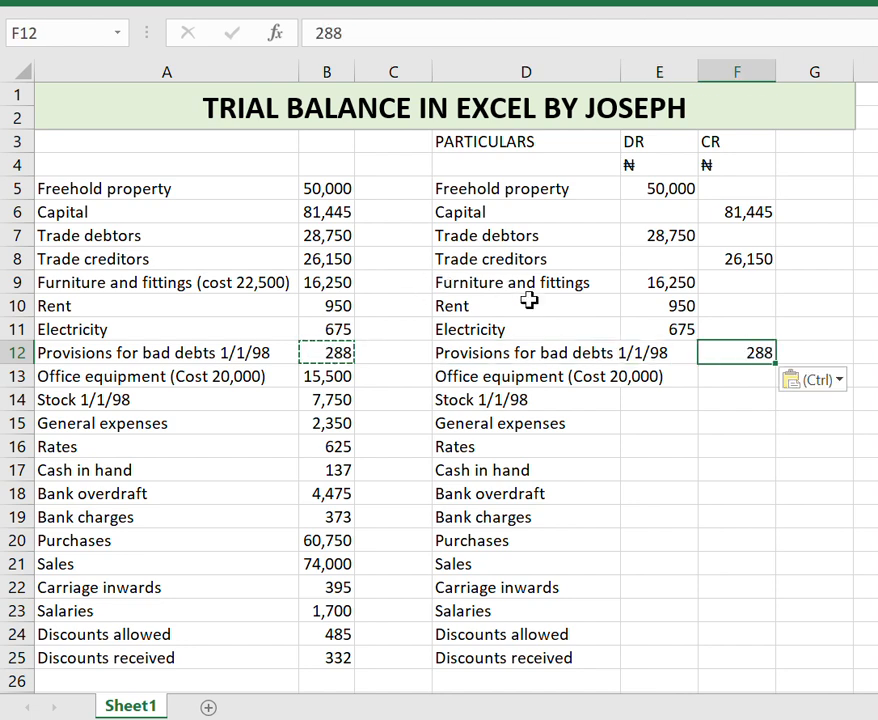
Shorten the D12 label to "Provisions for bad debts" by removing "1/1/98".
left_click(566, 355)
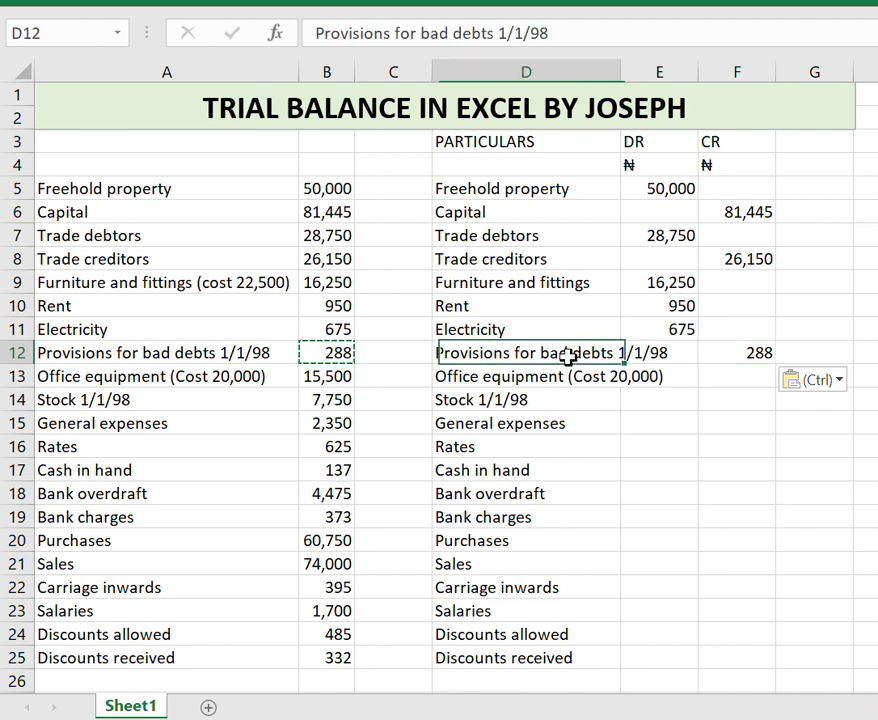
left_click_drag(557, 35, 498, 35)
key("BackSpace")
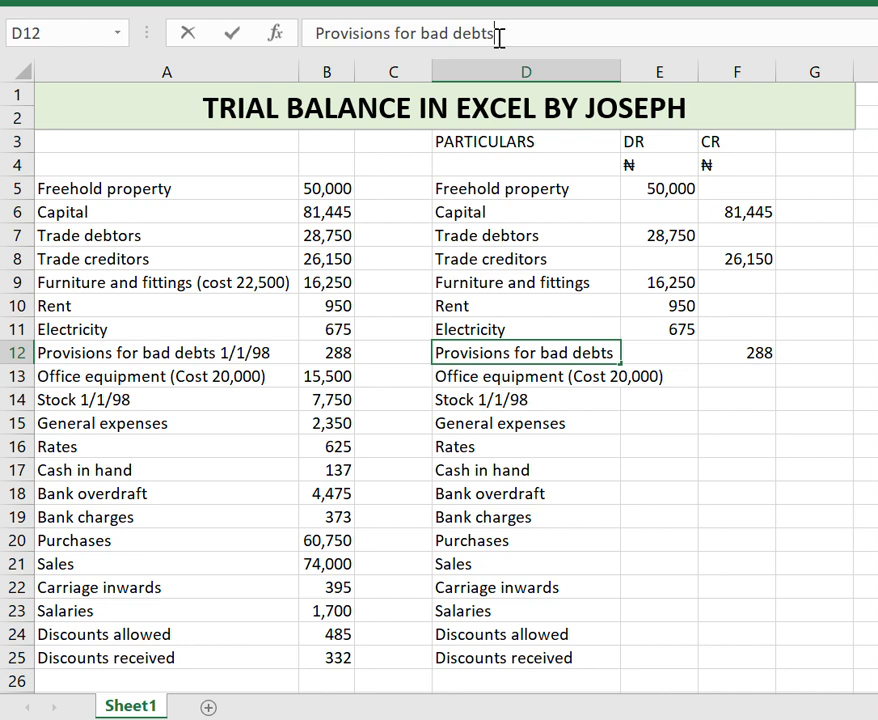
key("Return")
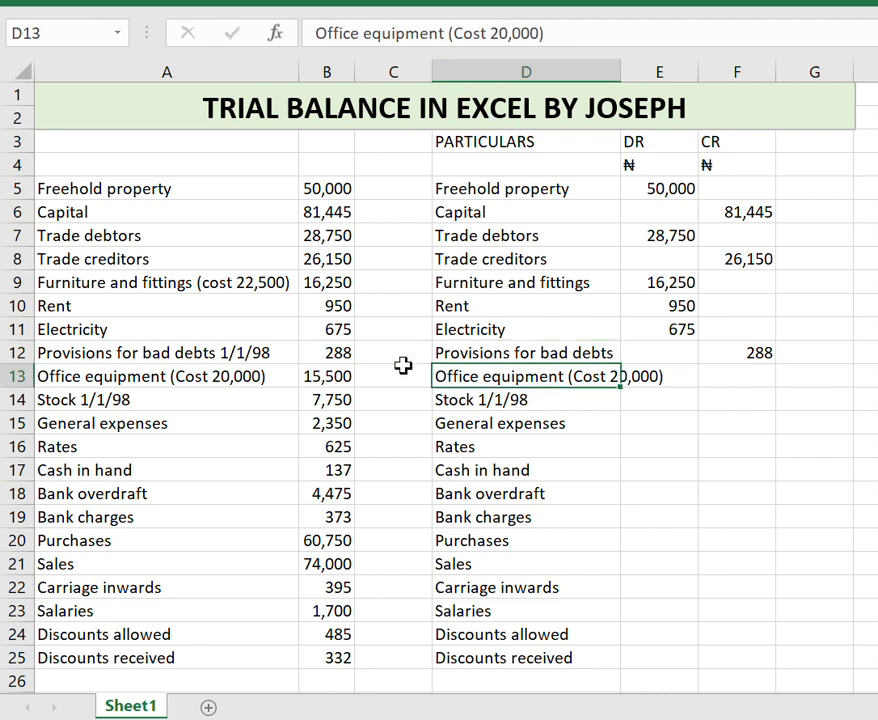
Copy the Office equipment amount 15,500 into the DR column beside it.
left_click(326, 377)
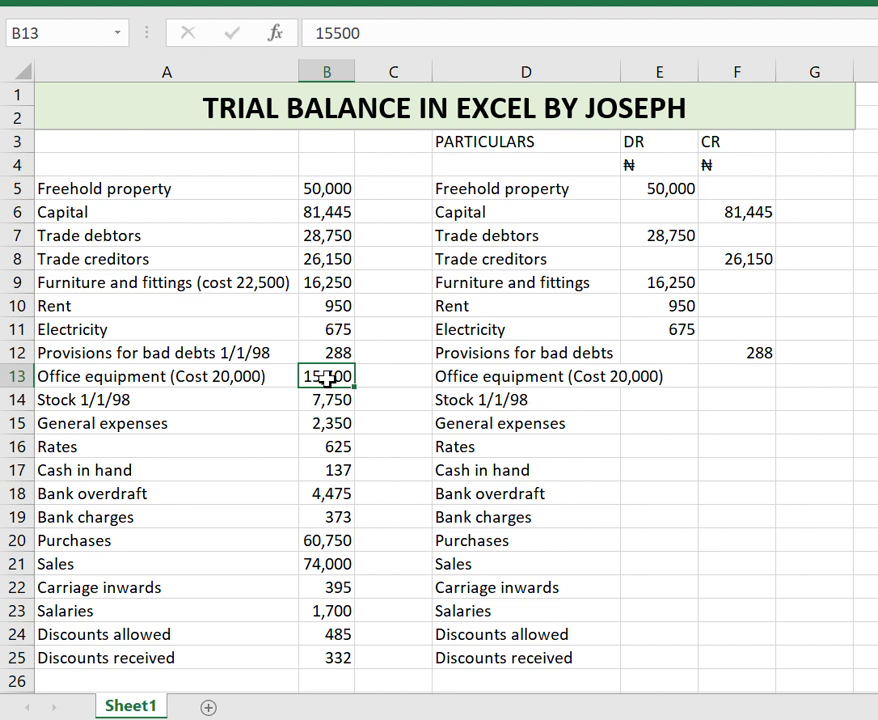
key("ctrl+c")
key("Right")
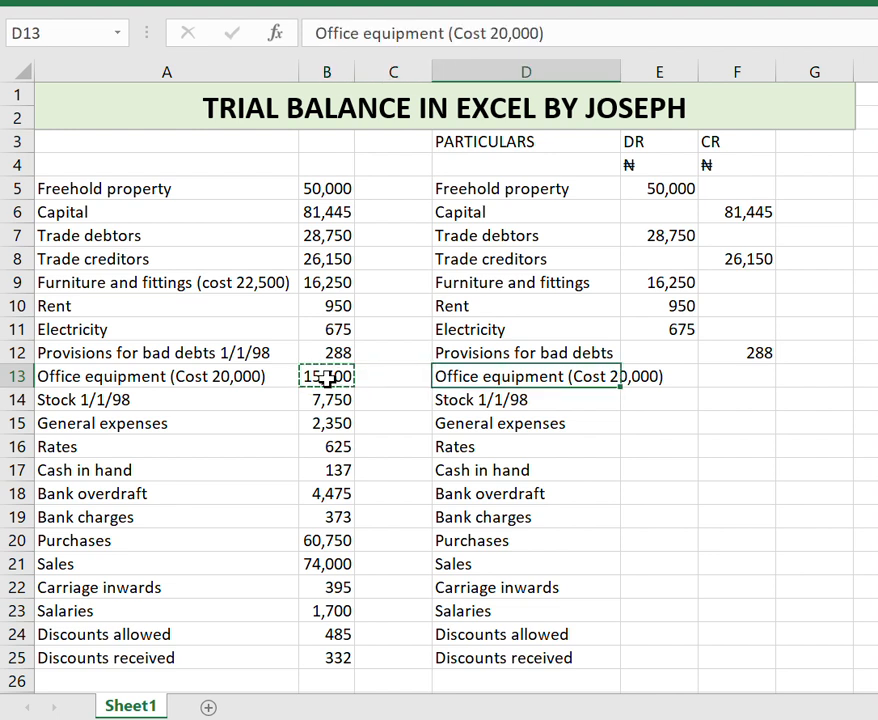
key("Right")
key("ctrl+v")
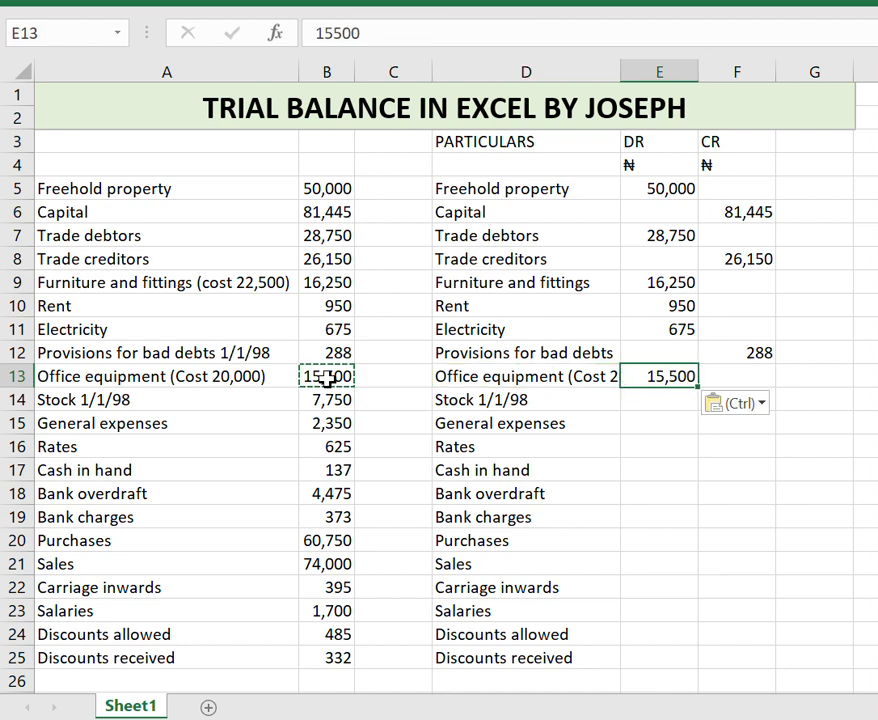
Shorten the D13 label to "Office equipment" by removing "(Cost 20,000)".
left_click(476, 375)
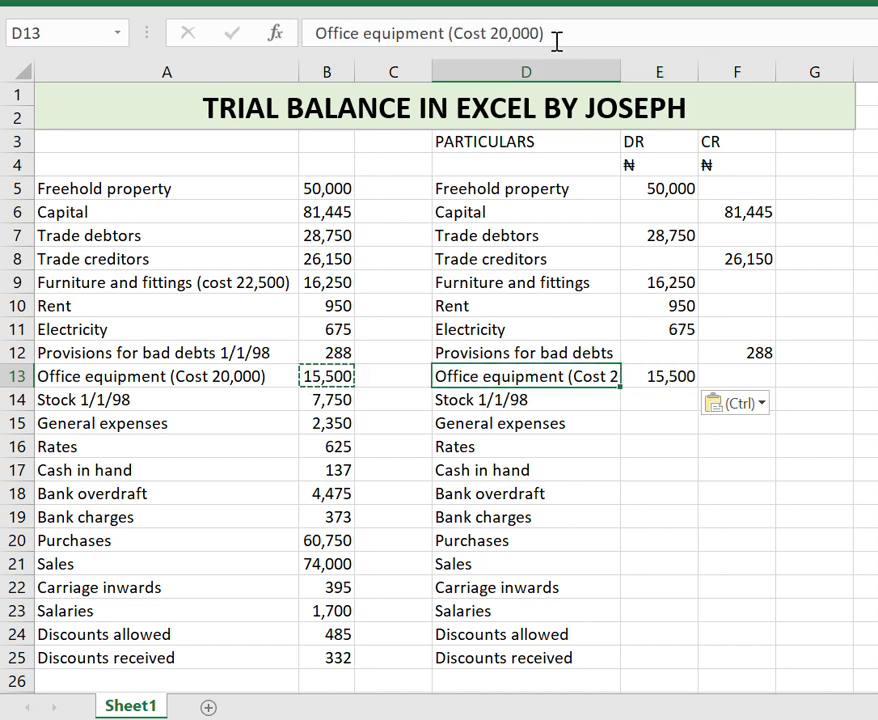
left_click_drag(550, 35, 447, 33)
key("BackSpace")
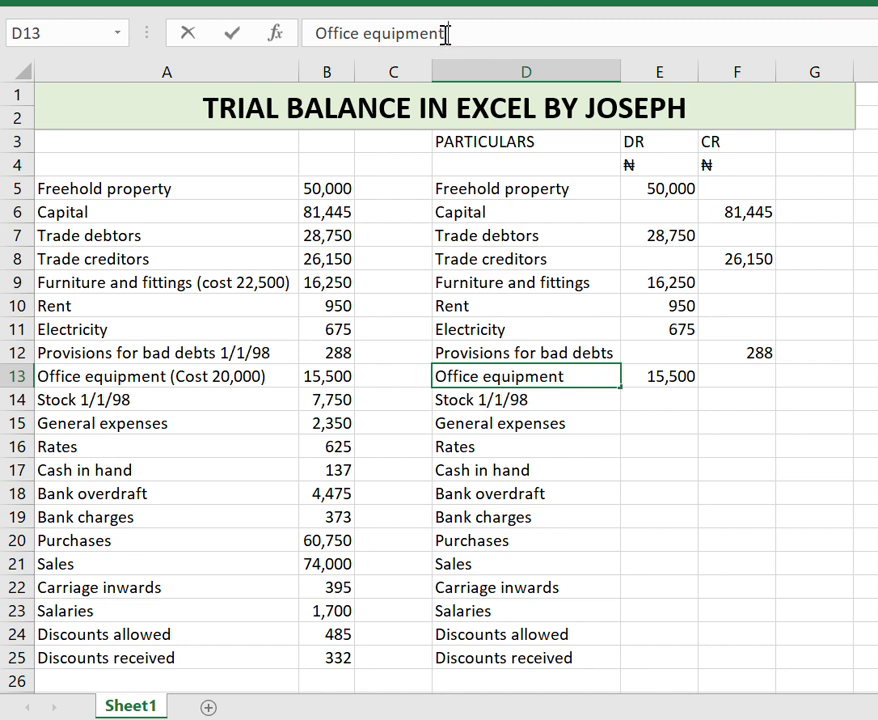
key("Return")
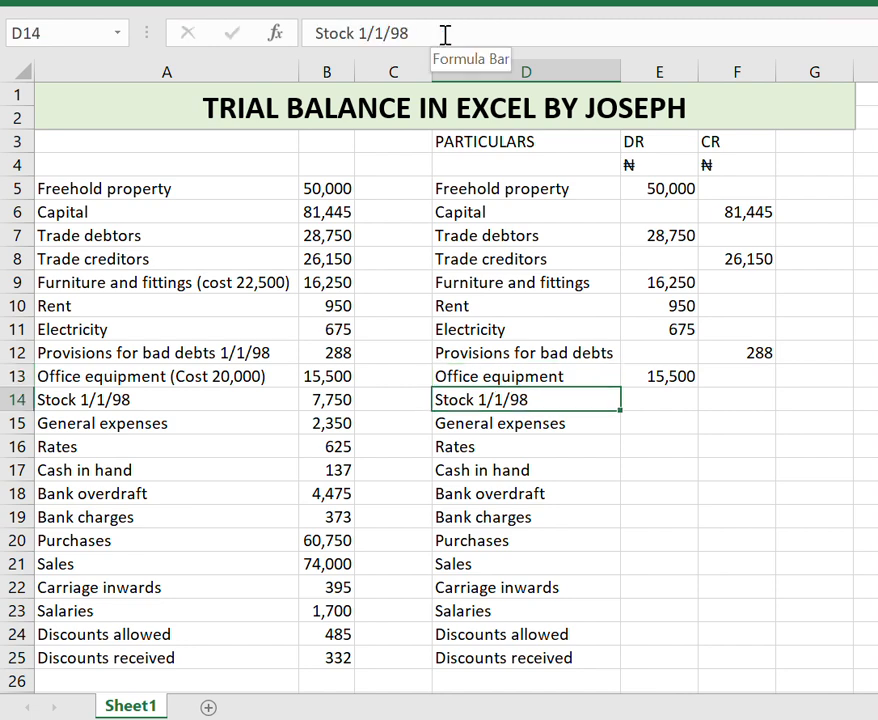
Shorten the D14 label to "Stock" and copy its amount 7,750 into the DR column.
left_click_drag(418, 33, 359, 35)
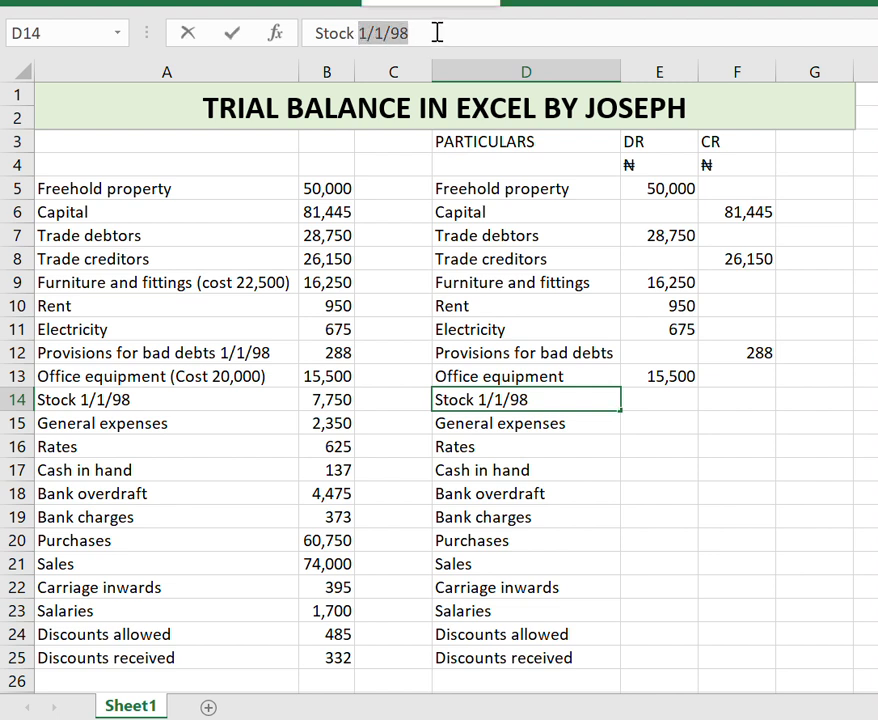
key("BackSpace")
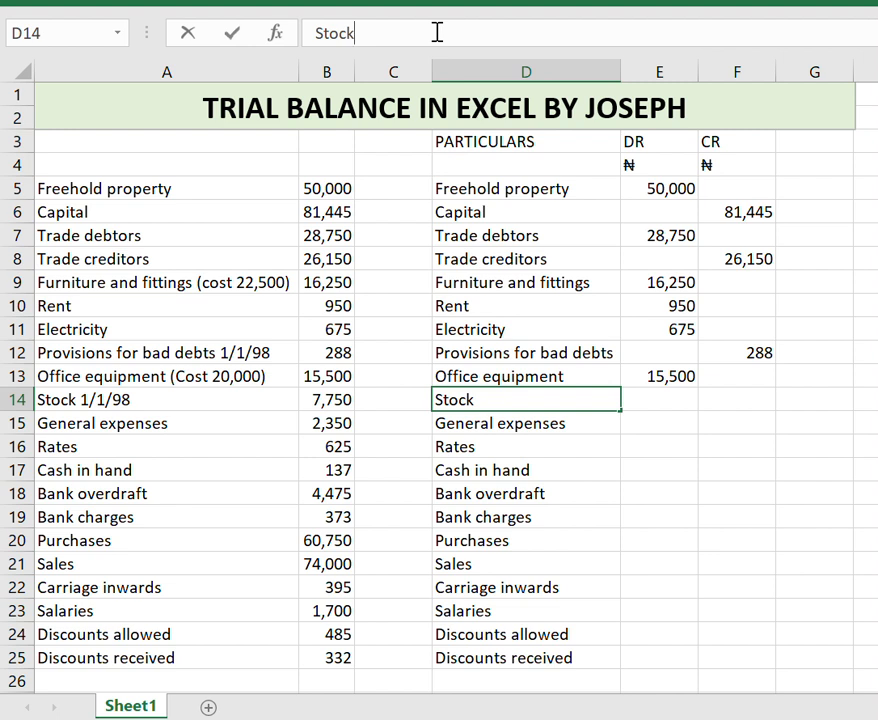
left_click(336, 399)
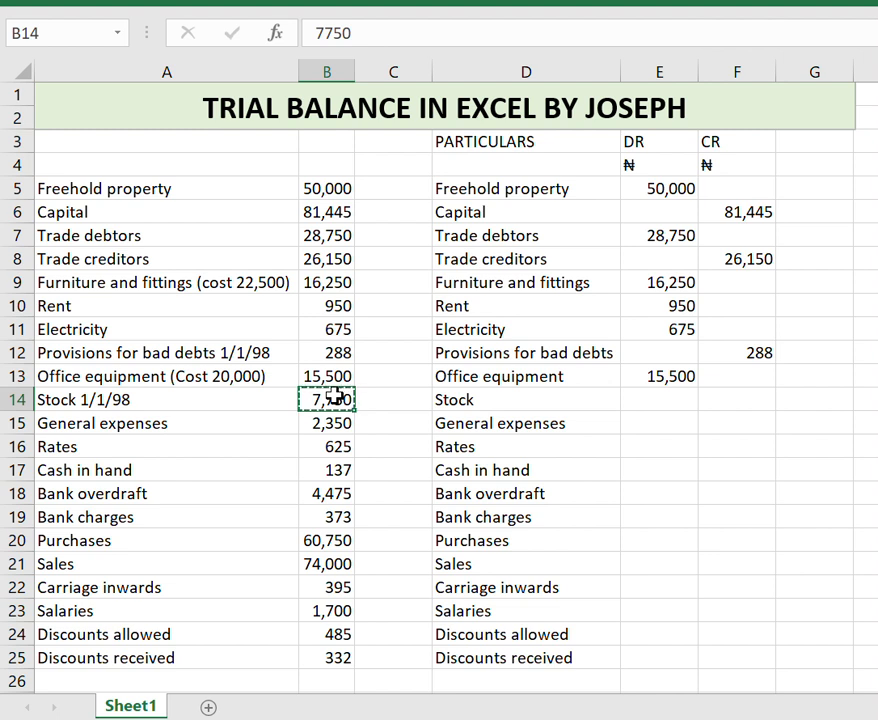
key("Right")
key("Right")
key("Right")
key("ctrl+v")
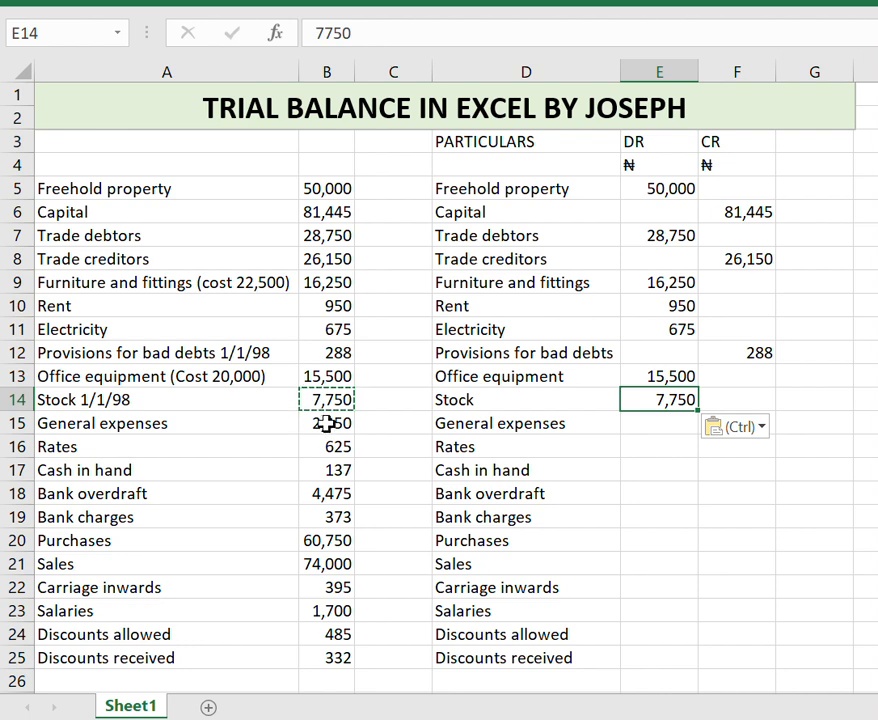
Copy the General expenses 2,350 and Rates 625 amounts together into the DR column.
left_click_drag(340, 424, 343, 446)
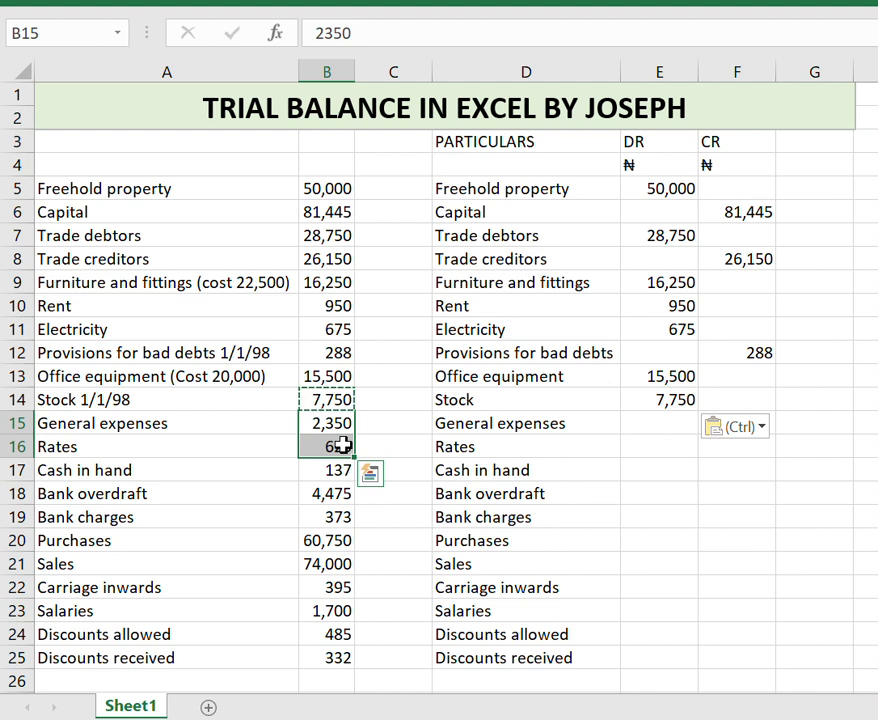
key("ctrl+c")
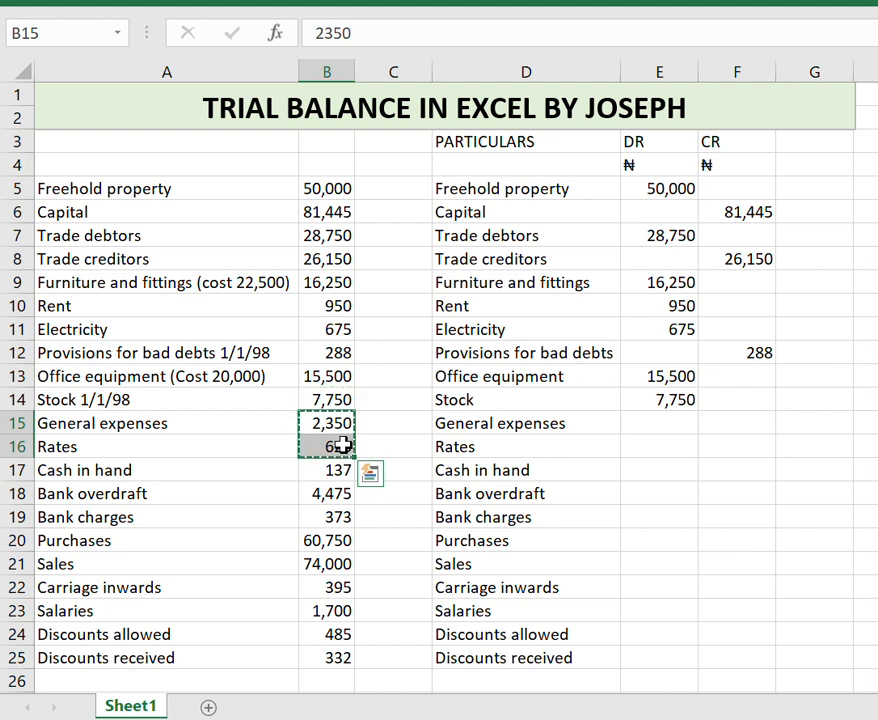
left_click(641, 421)
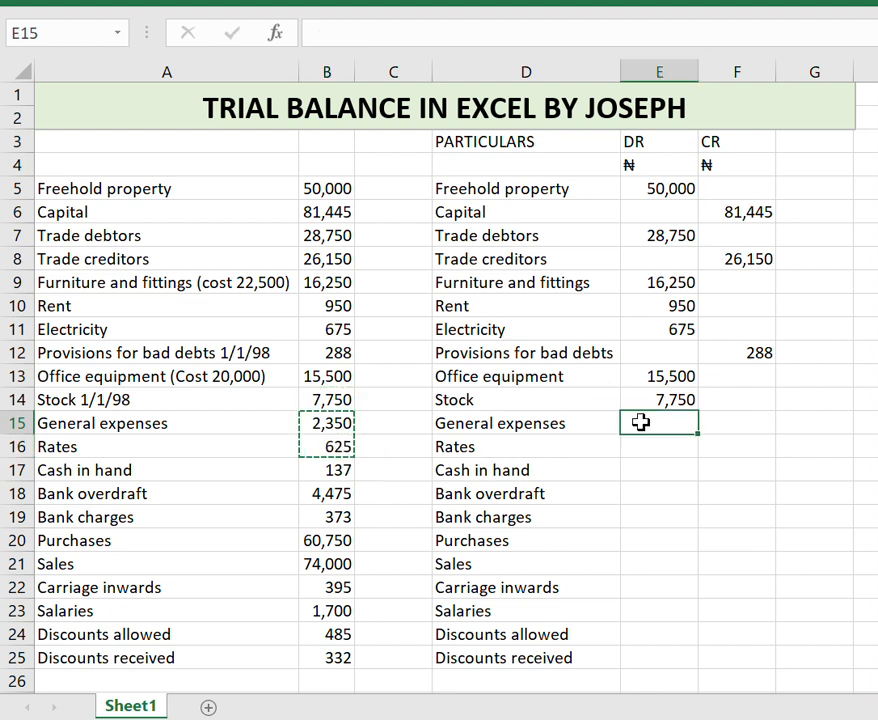
key("ctrl+v")
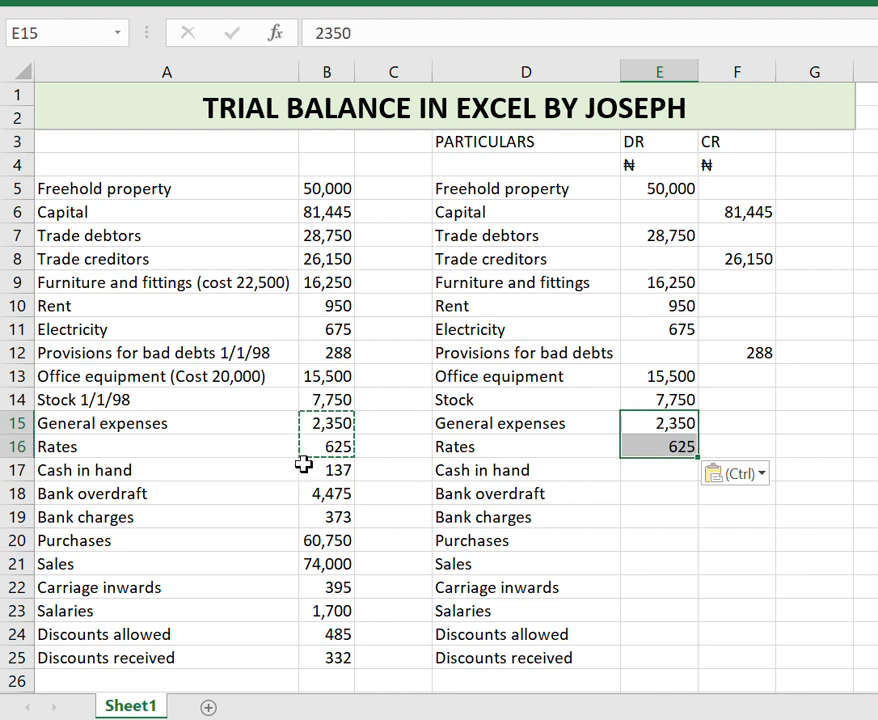
Copy the Cash in hand amount 137 into the DR column beside it.
left_click(207, 473)
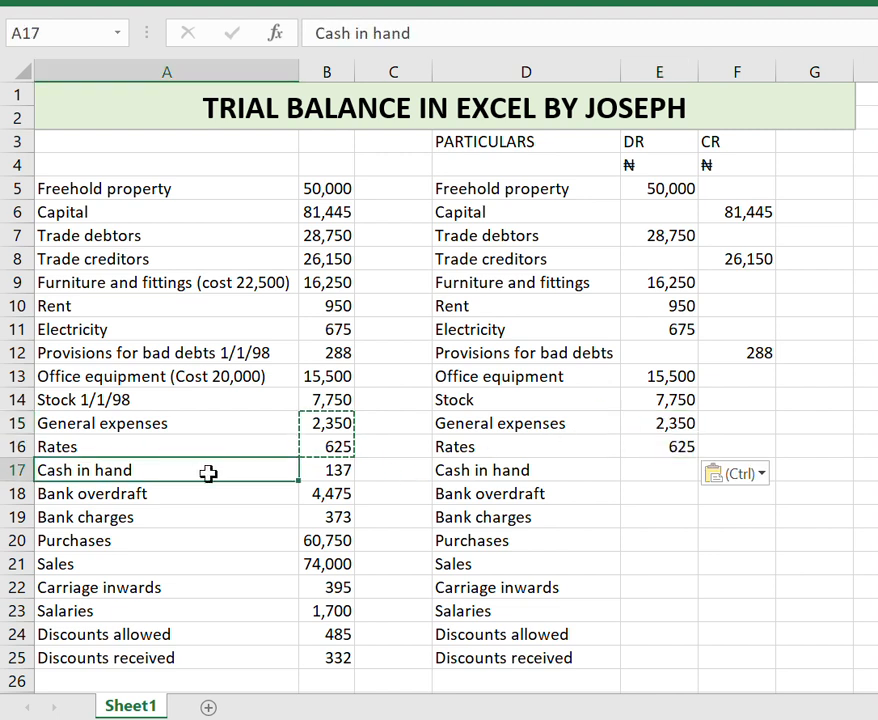
left_click(323, 471)
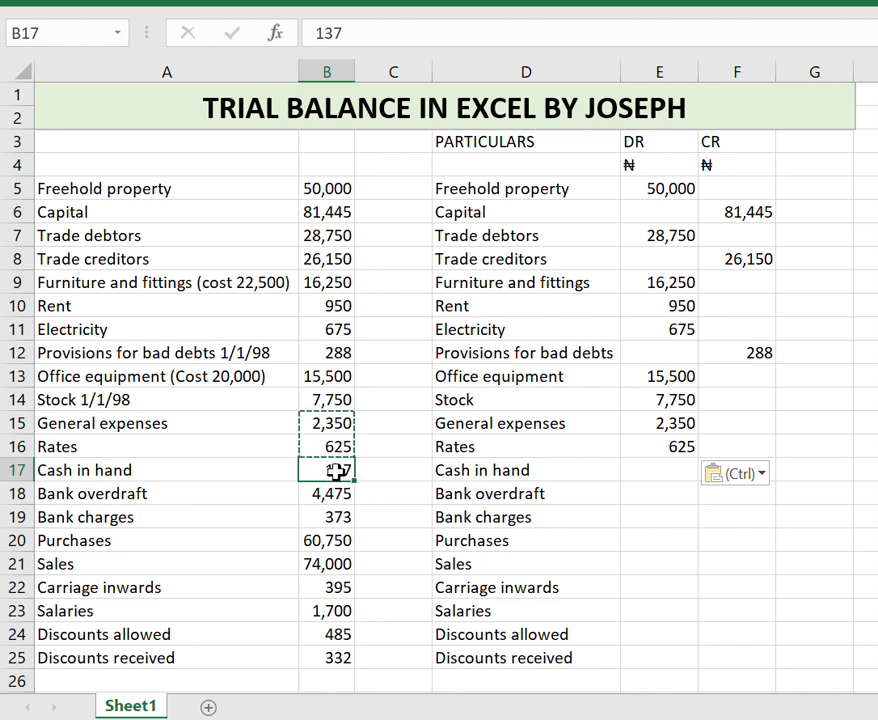
key("ctrl+c")
key("Right")
key("Right")
key("Right")
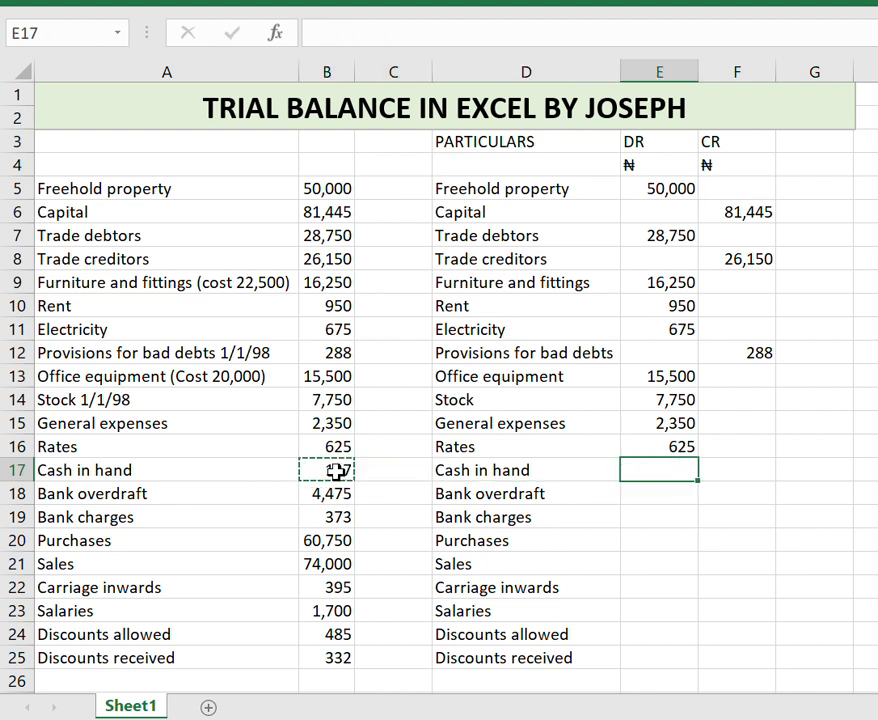
key("ctrl+v")
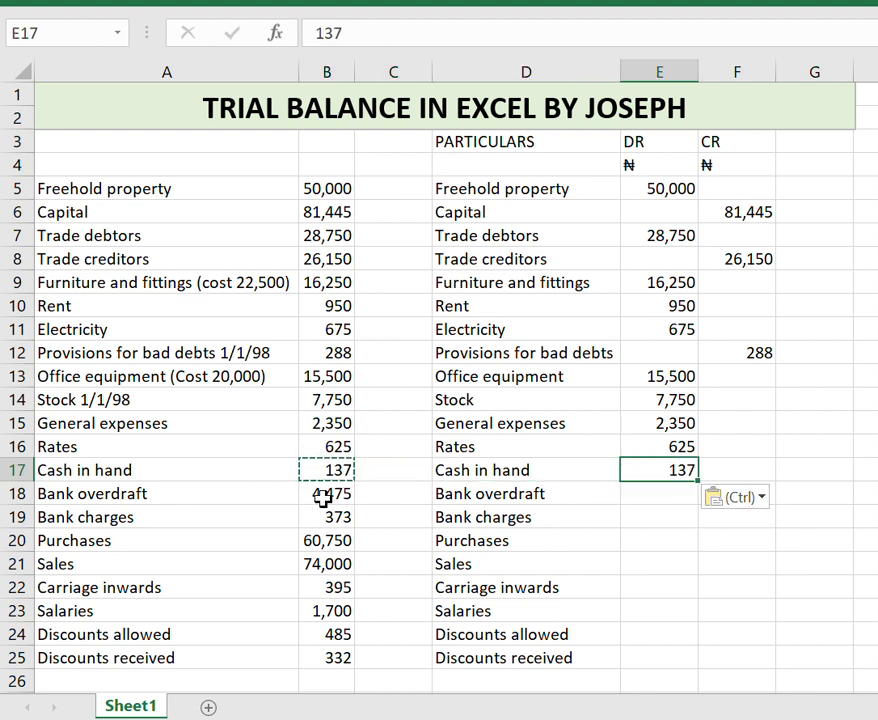
Copy the Bank overdraft amount 4,475 into the CR column beside it.
left_click(322, 499)
key("ctrl+c")
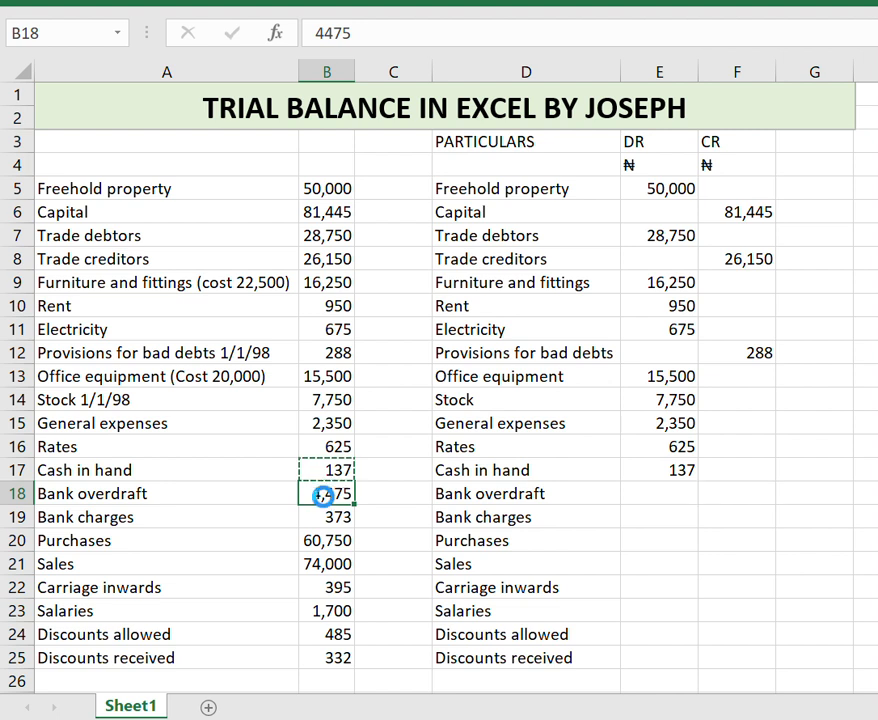
key("Right")
key("Right")
key("Right")
key("Right")
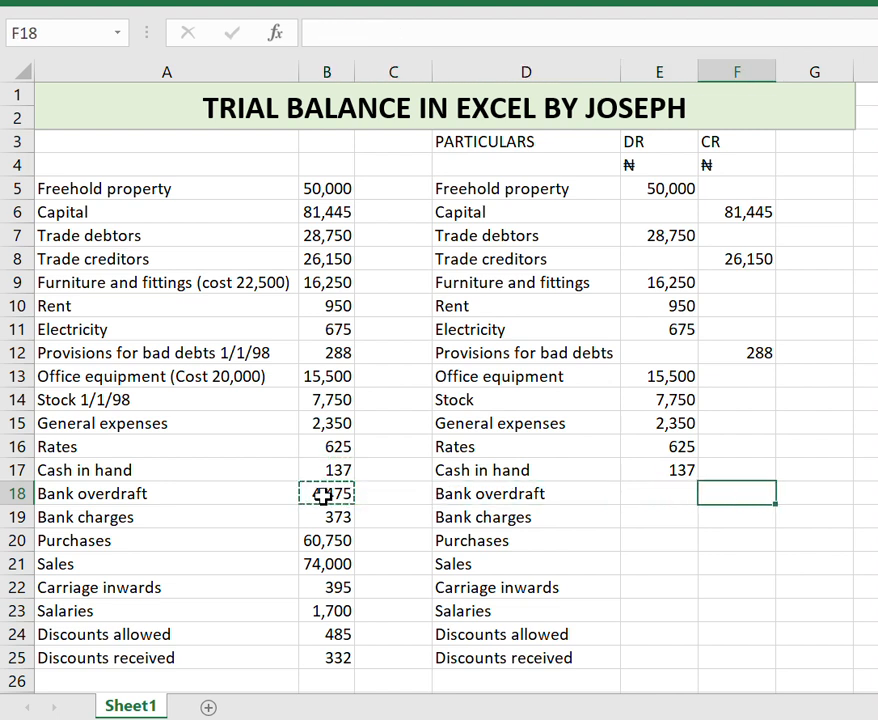
key("ctrl+v")
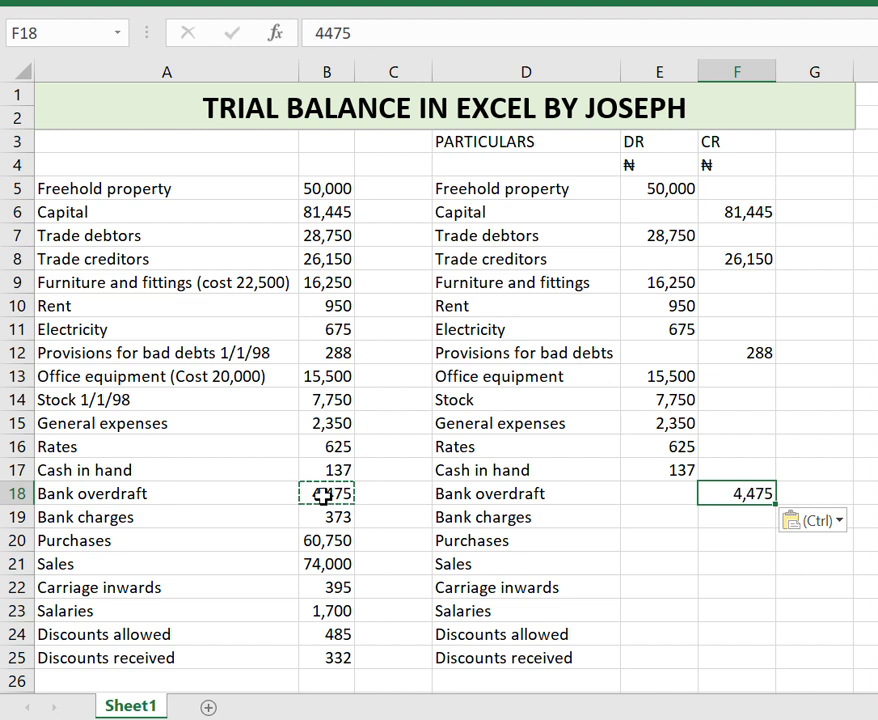
Copy the Bank charges amount 373 into the DR column beside it.
left_click(318, 521)
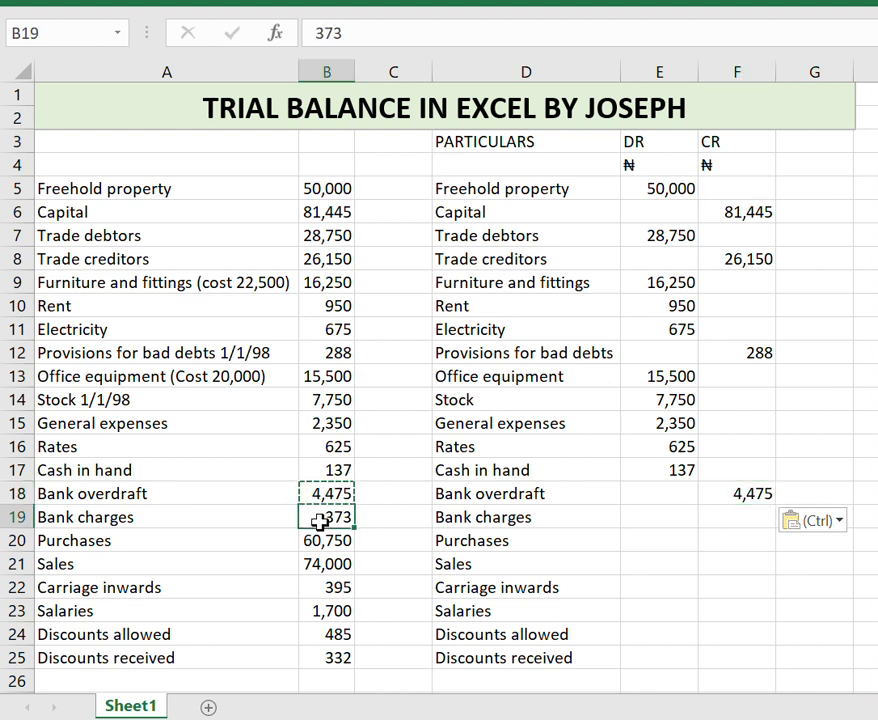
key("ctrl+c")
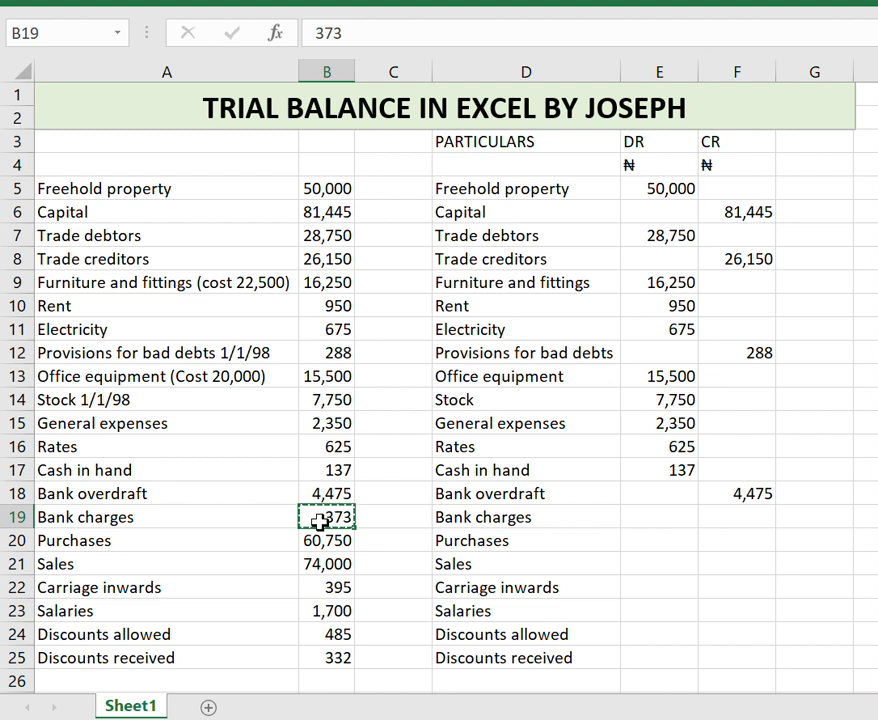
left_click(686, 521)
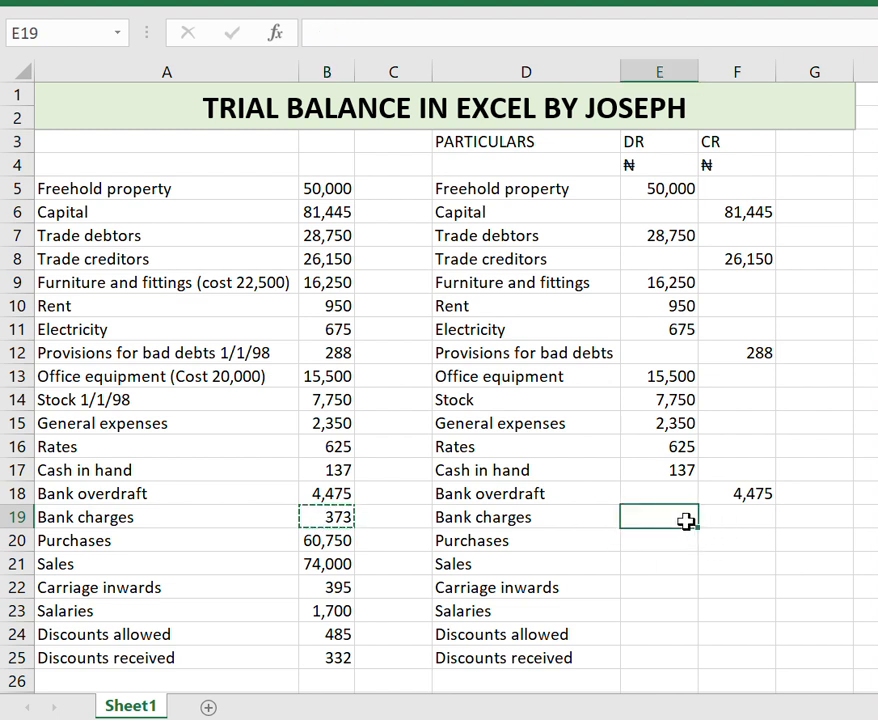
key("ctrl+v")
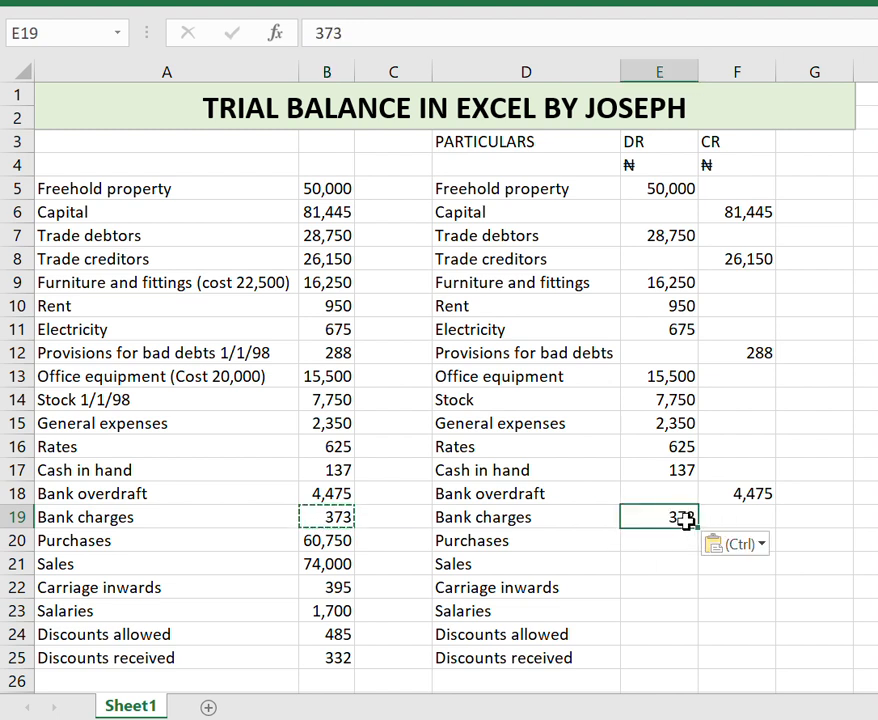
Copy the Purchases amount 60,750 into the DR column beside it.
left_click(330, 540)
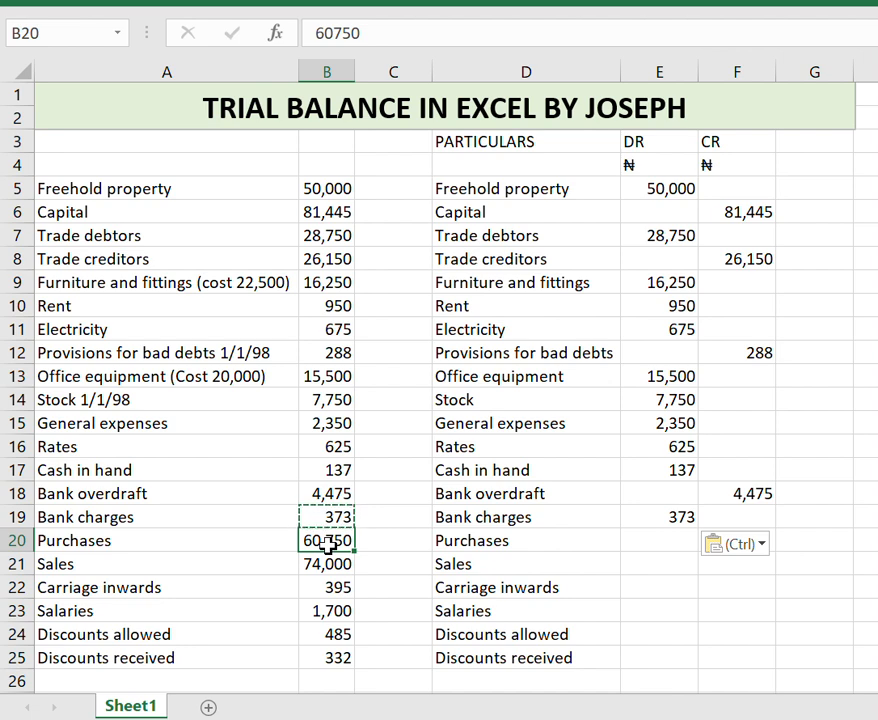
key("Right")
key("Right")
key("Right")
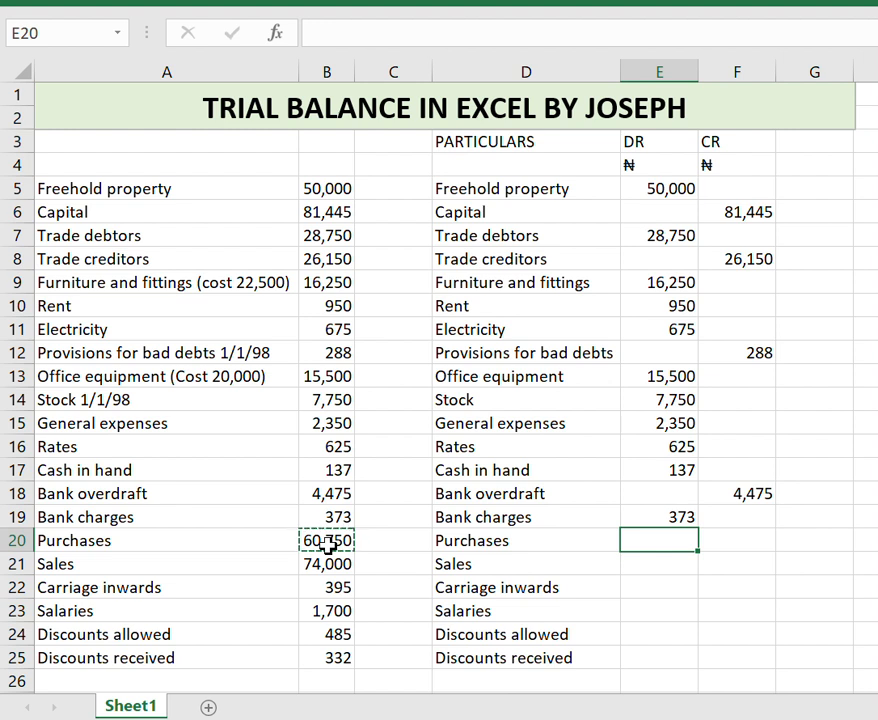
key("ctrl+v")
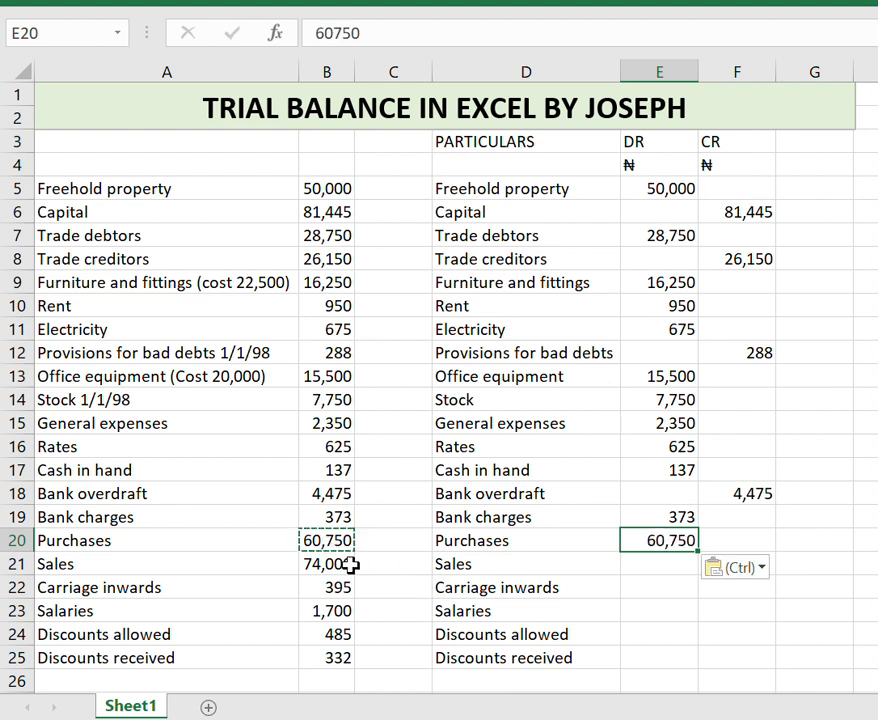
Copy the Sales amount 74,000 into the CR column beside it.
left_click(350, 566)
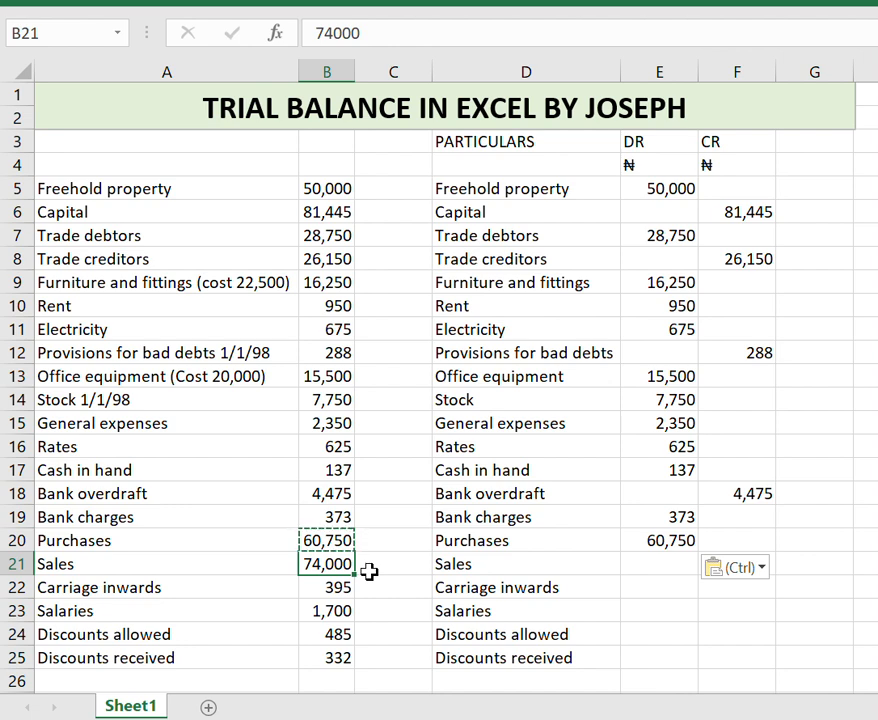
key("ctrl+c")
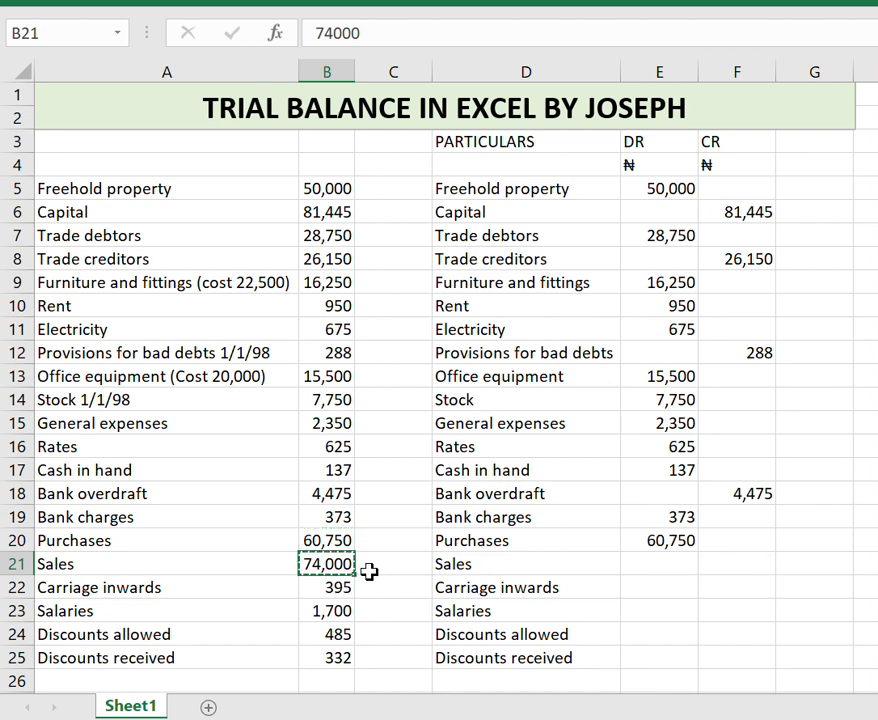
left_click(754, 566)
key("ctrl+v")
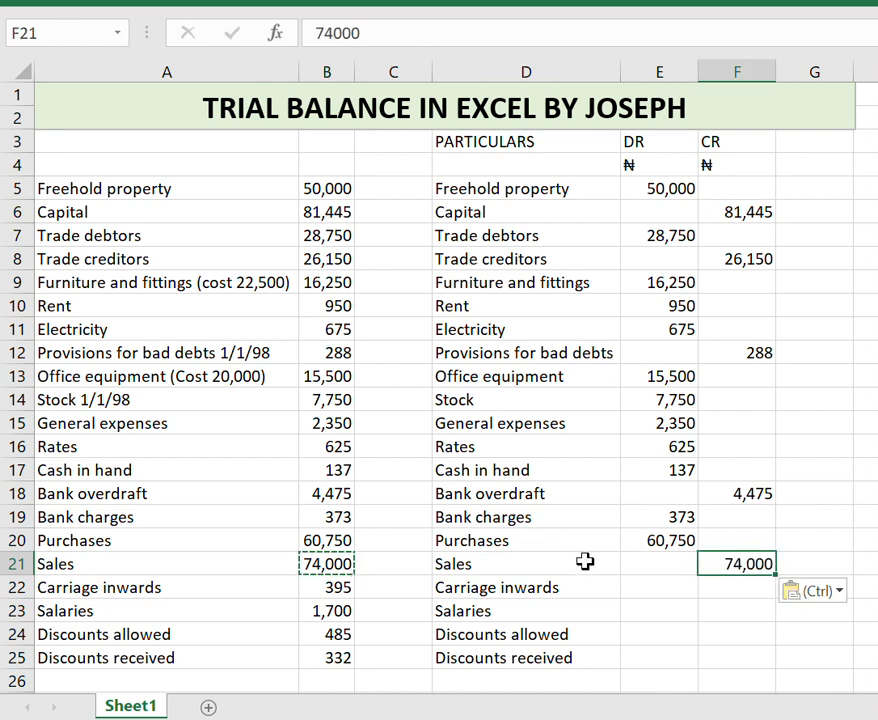
Copy the Carriage inwards amount 395 into the DR column beside it.
left_click(310, 587)
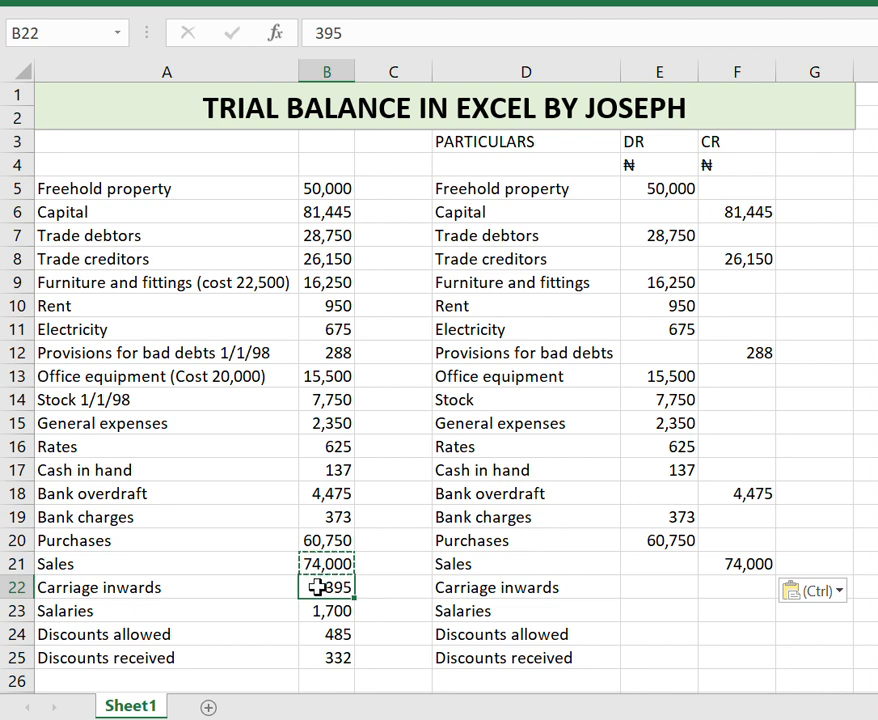
key("ctrl+c")
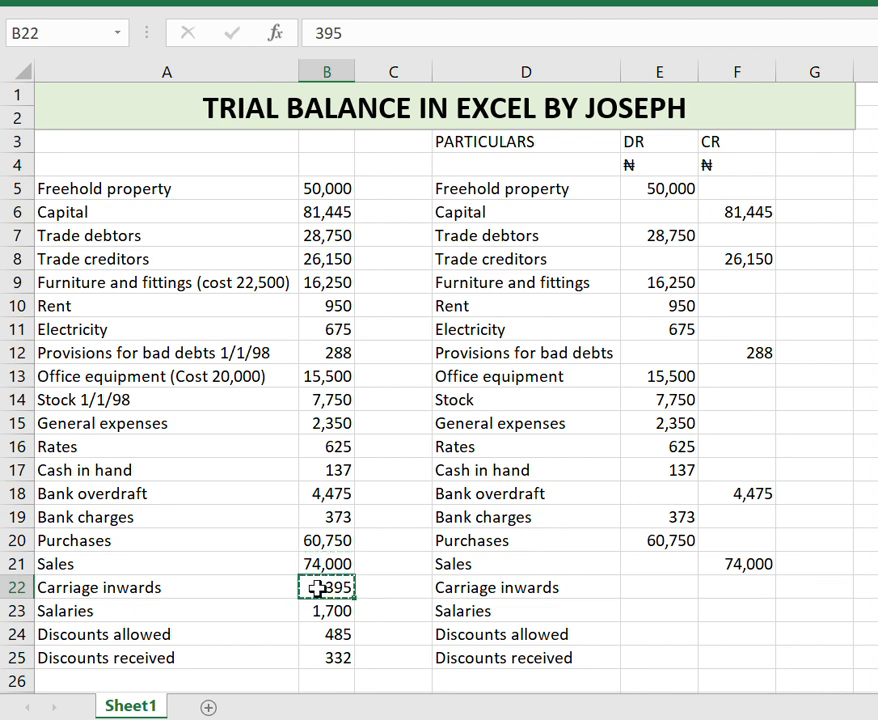
left_click(643, 591)
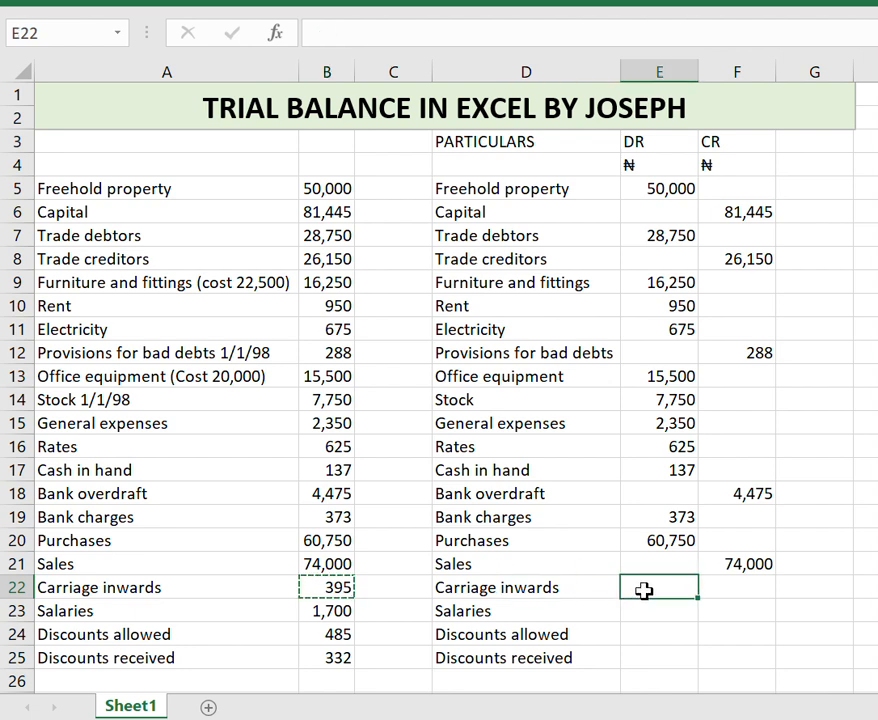
key("ctrl+v")
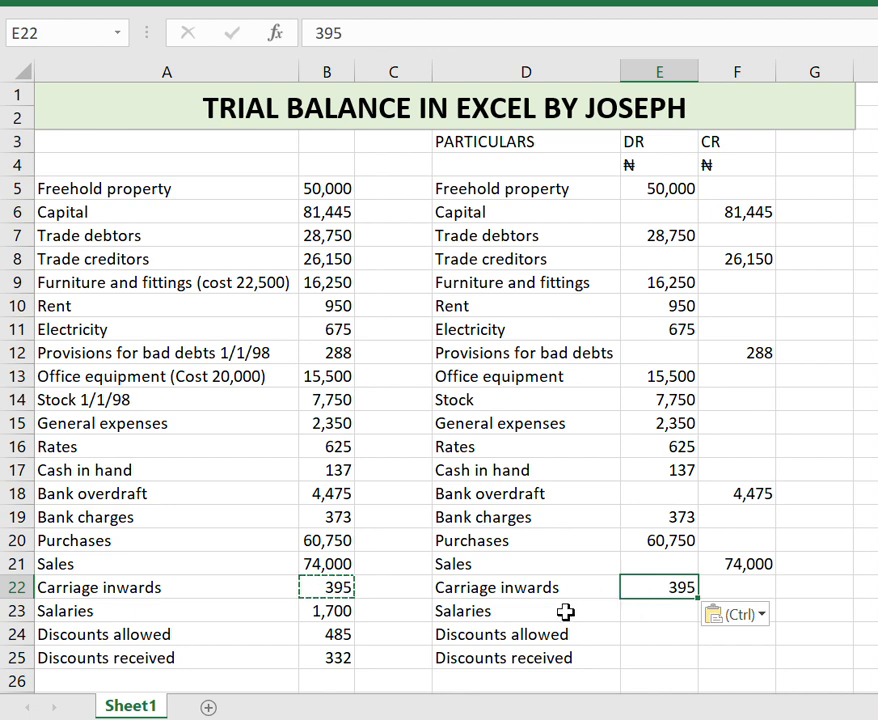
Copy the Salaries amount 1,700 into the DR column beside it.
left_click(345, 614)
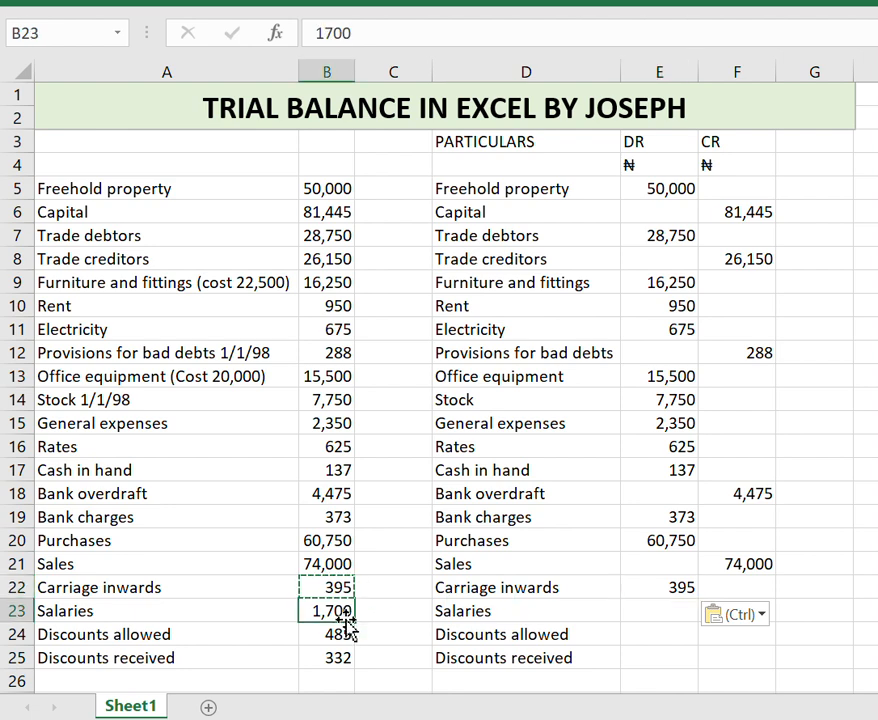
key("ctrl+c")
key("Right")
key("Right")
key("Right")
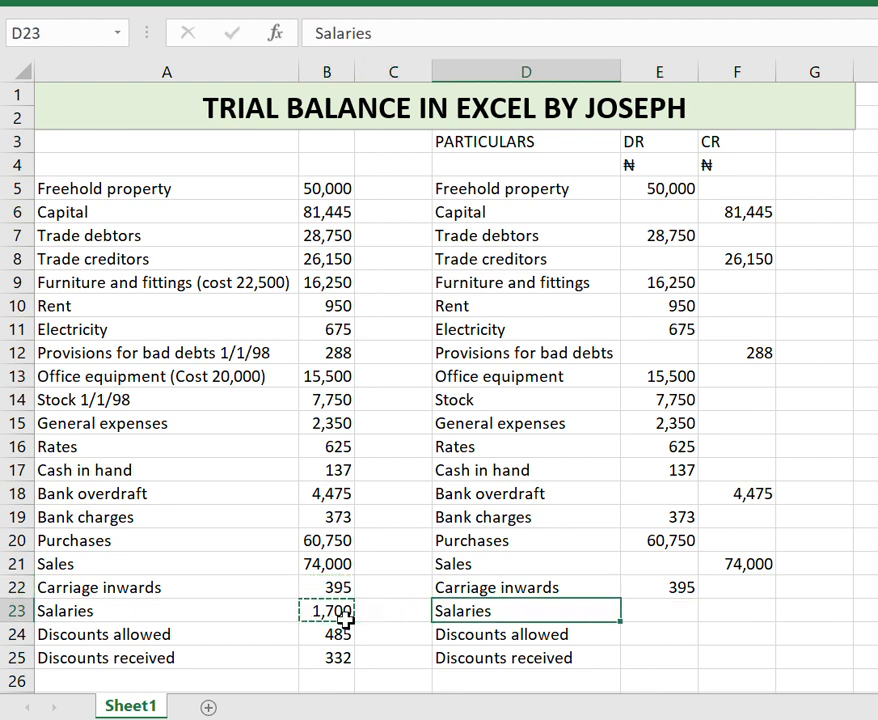
key("ctrl+v")
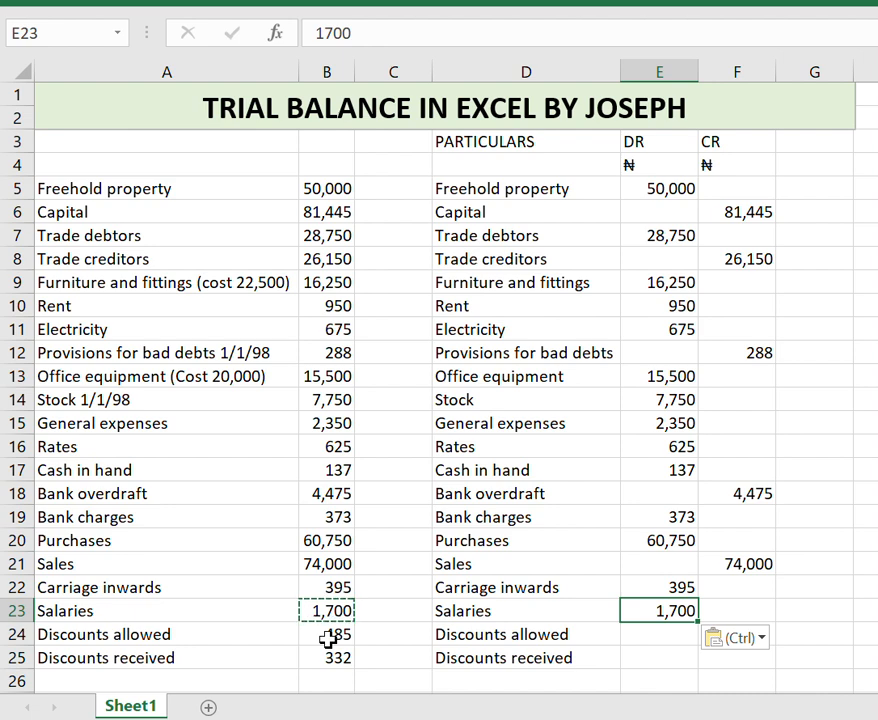
Copy the Discounts allowed amount 485 into the DR column beside it.
left_click(328, 640)
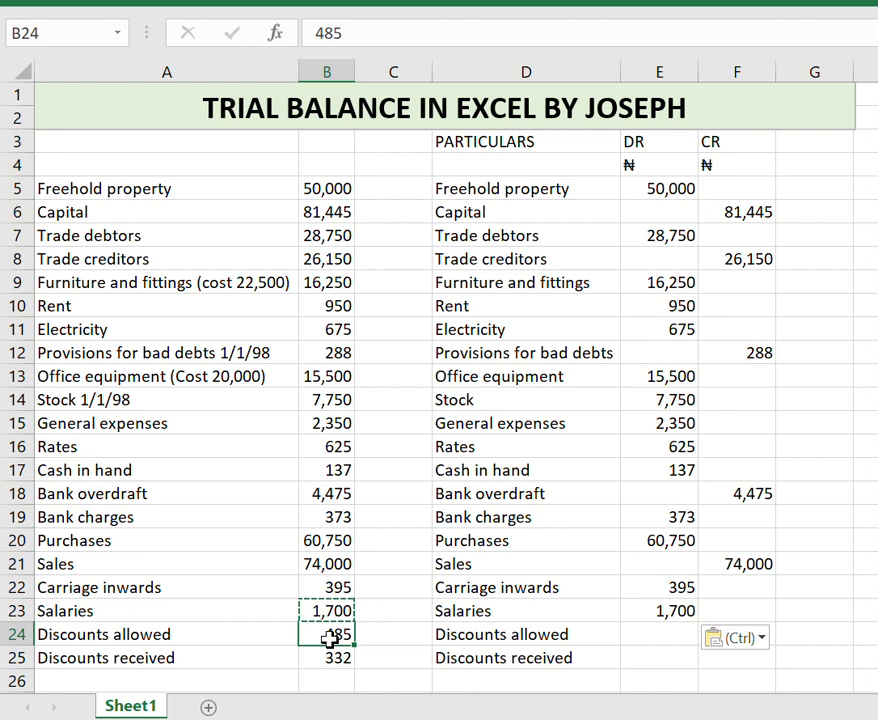
key("ctrl+c")
key("Right")
key("Right")
key("Right")
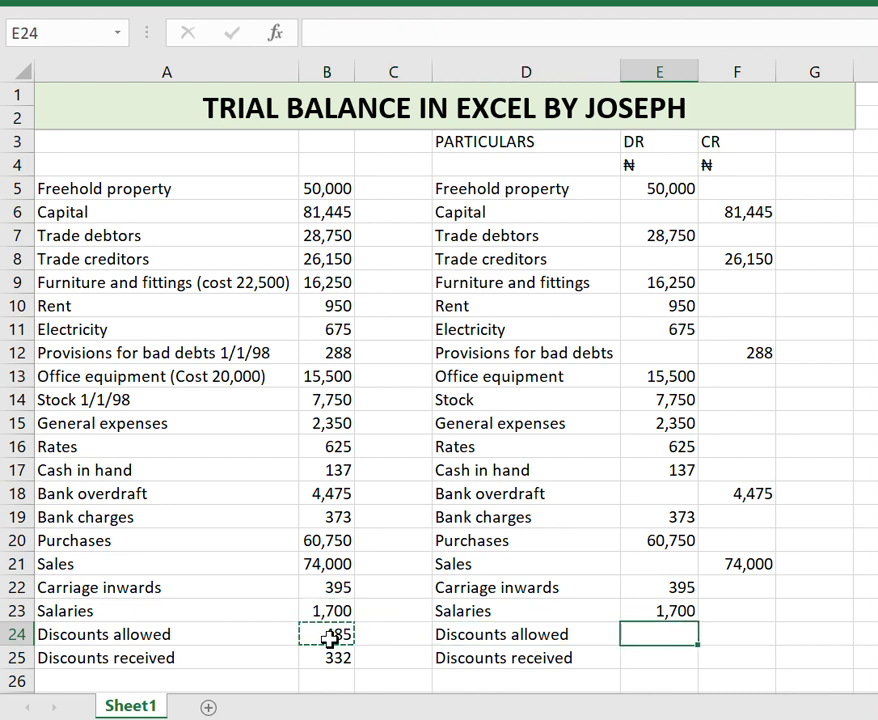
key("ctrl+v")
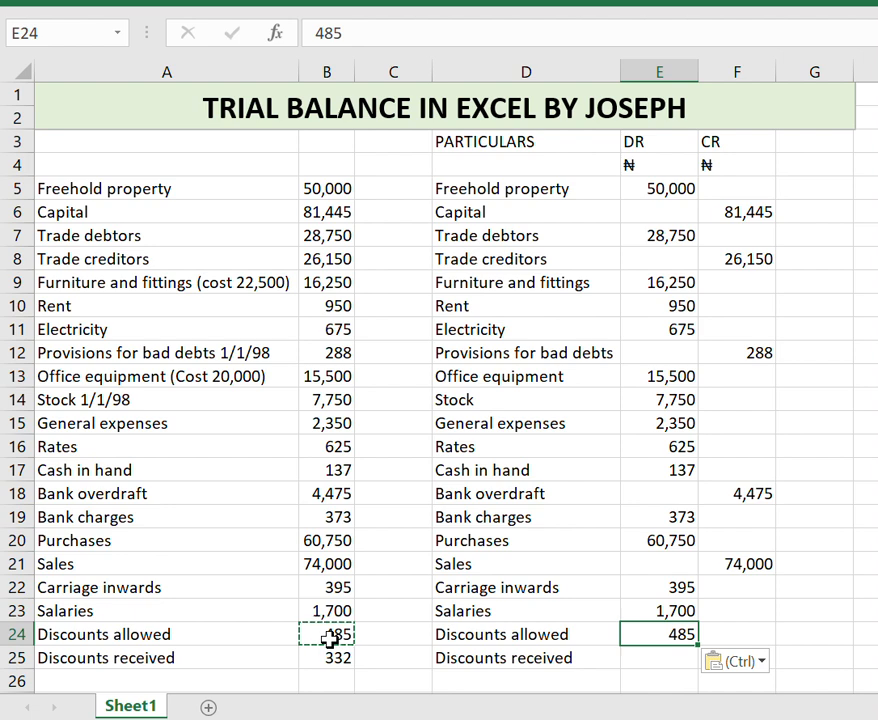
Copy the Discounts received amount 332 into the CR column beside it.
left_click(343, 674)
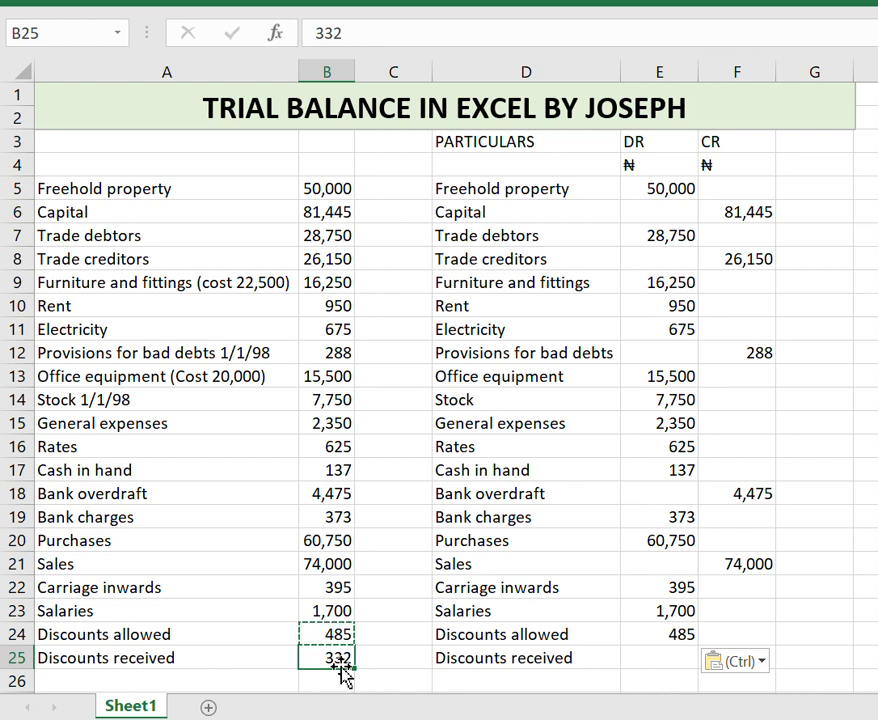
key("ctrl+c")
key("Right")
key("Right")
key("Right")
key("Right")
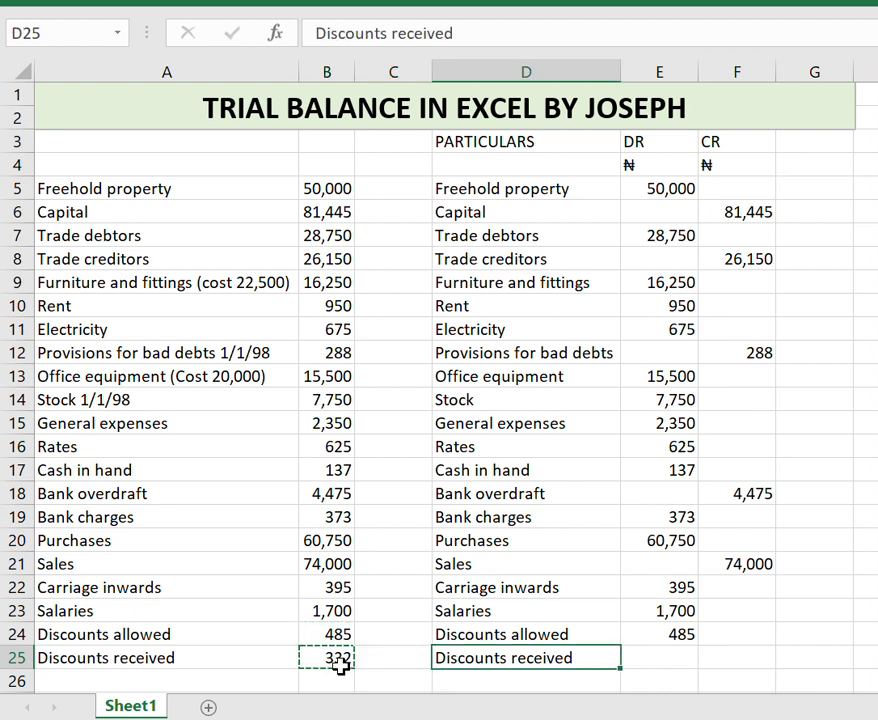
key("ctrl+v")
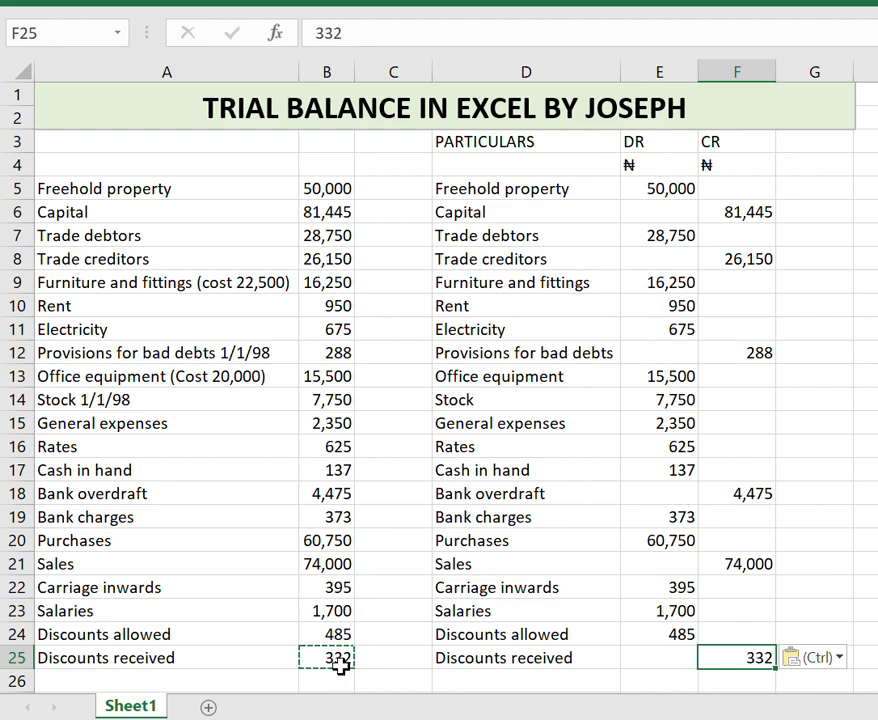
Enter a SUM formula in E26 totalling the DR column range E5:E25.
scroll(392, 555, "down", 2)
scroll(410, 539, "up", 2)
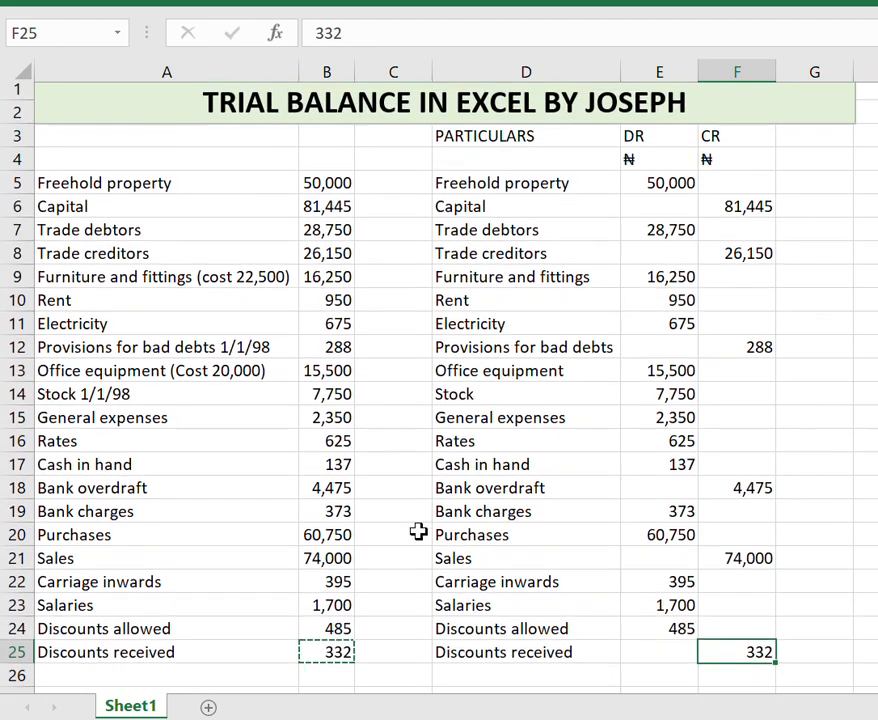
left_click(659, 681)
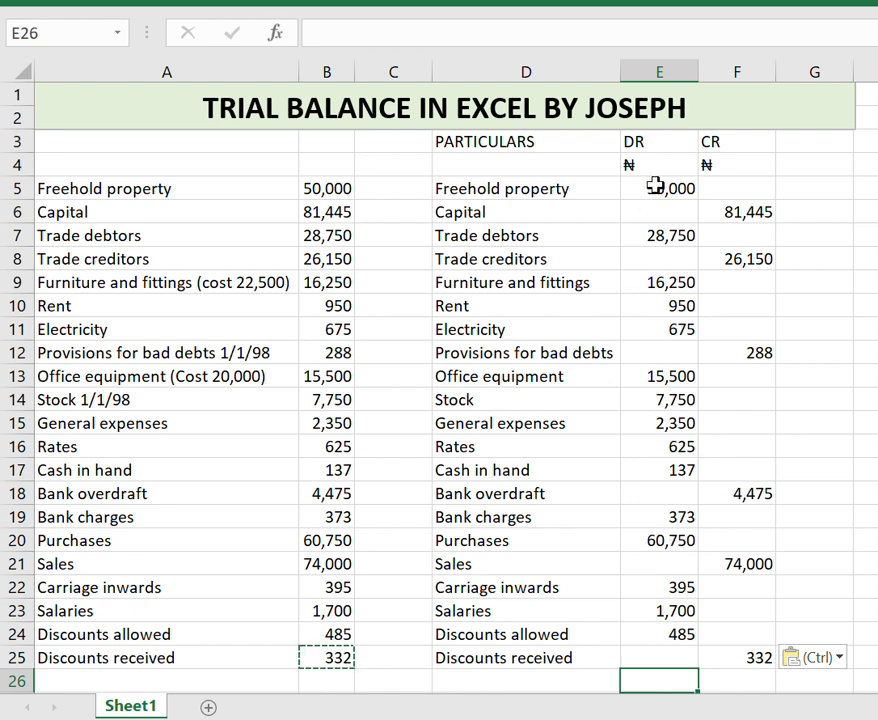
type("=")
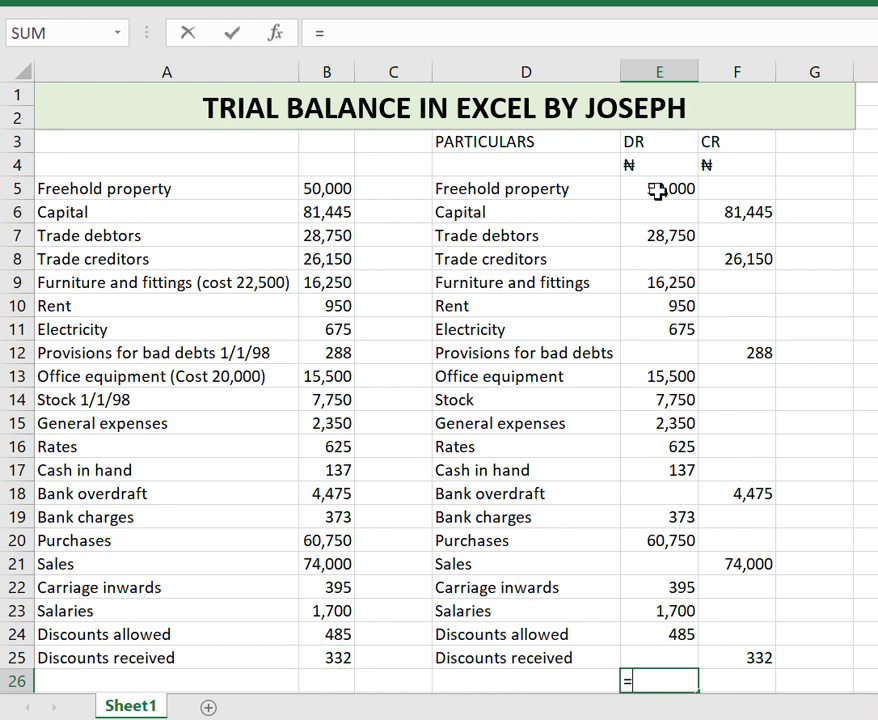
type("SUM(")
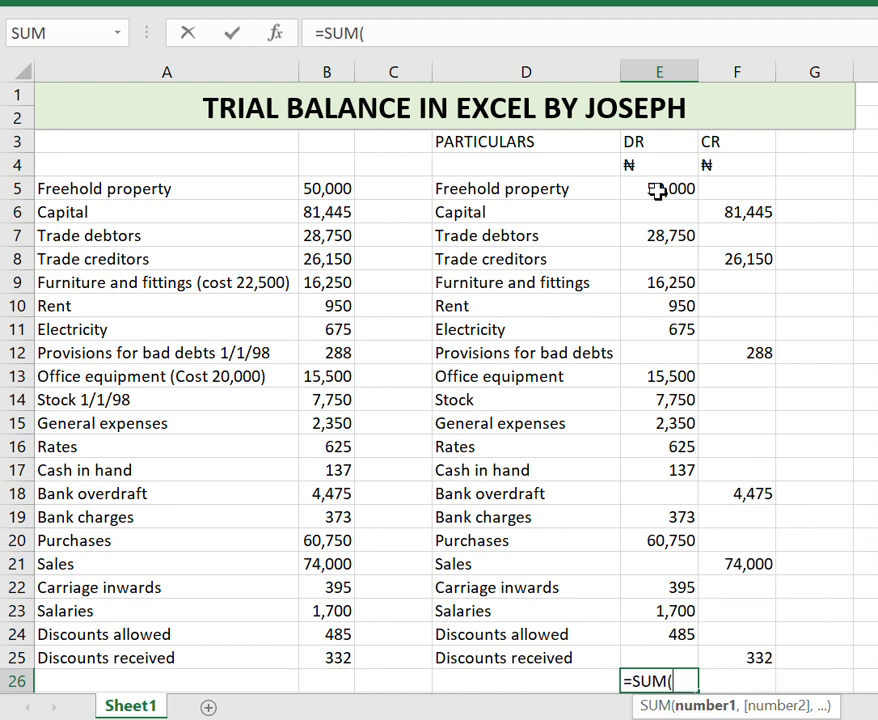
left_click(666, 188)
left_click_drag(666, 188, 668, 657)
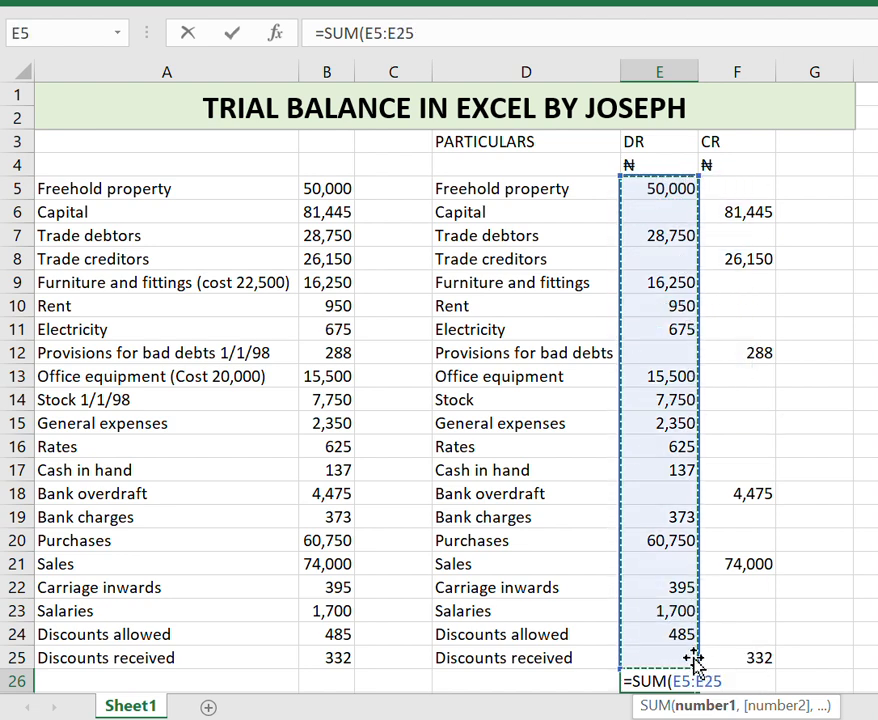
key("Return")
Fill the total formula across into the CR column and make both totals bold.
scroll(696, 658, "down", 1)
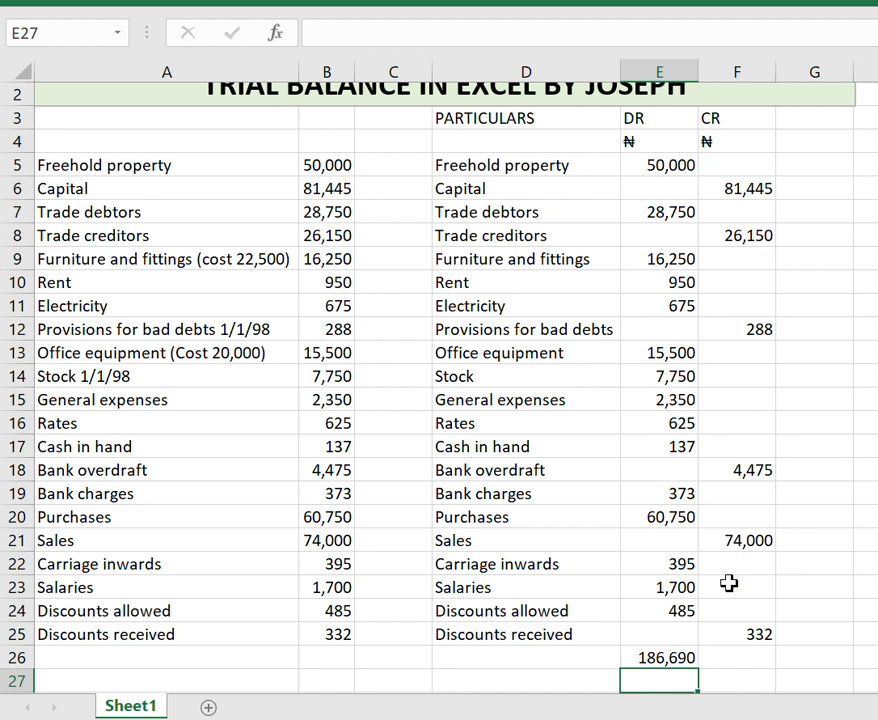
left_click(682, 657)
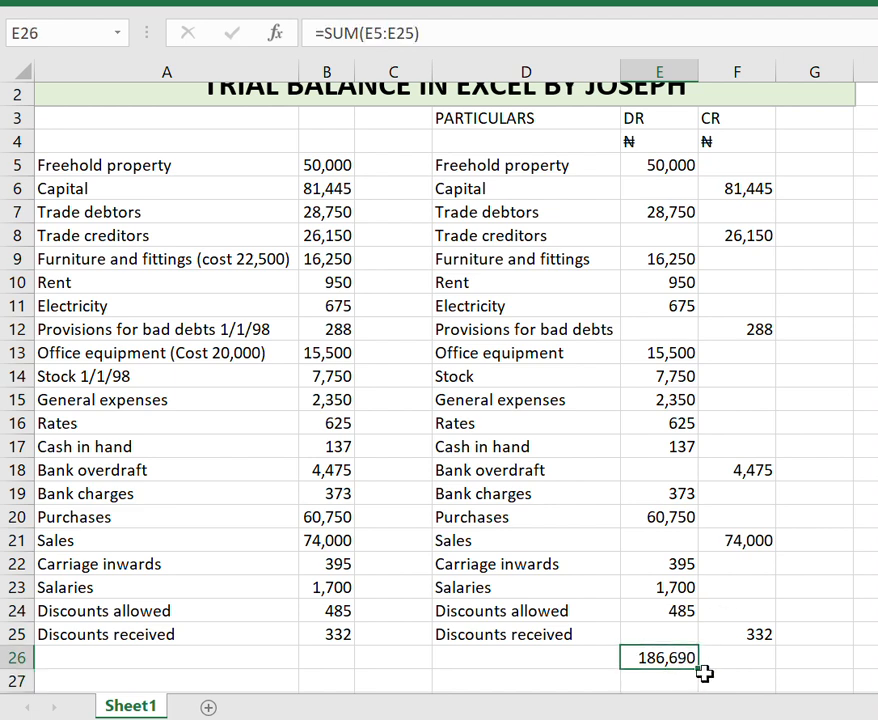
left_click_drag(700, 669, 765, 667)
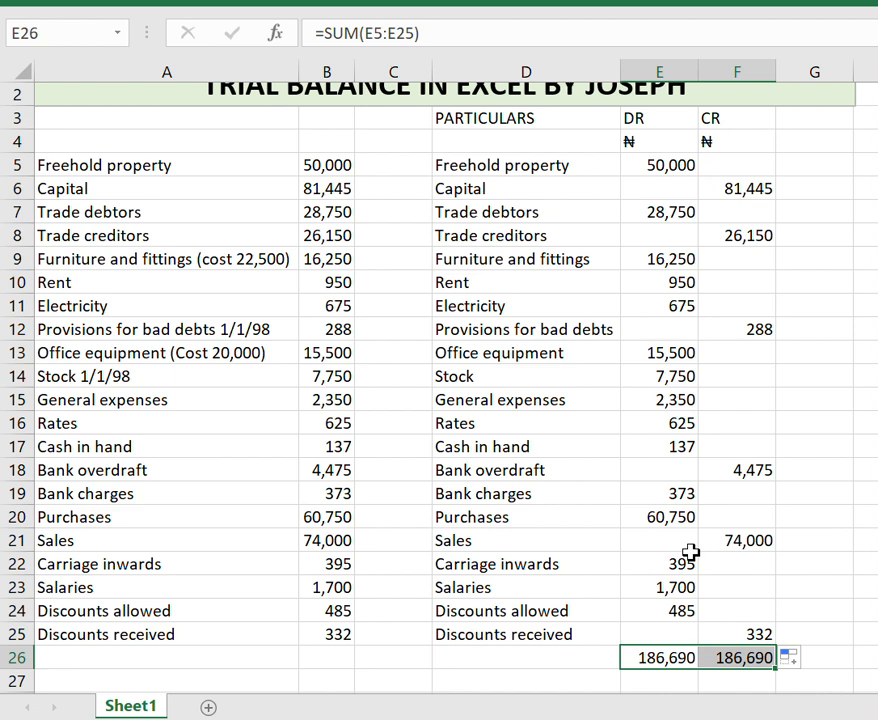
key("ctrl+b")
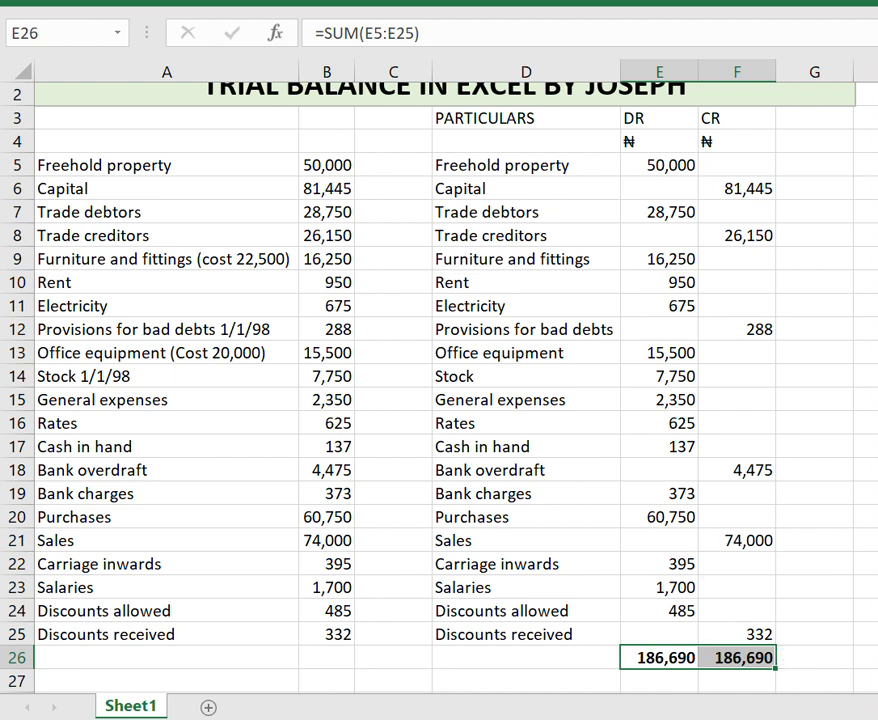
Label D26 as "TOTAL" and make it bold.
left_click(582, 661)
type("TOTAL")
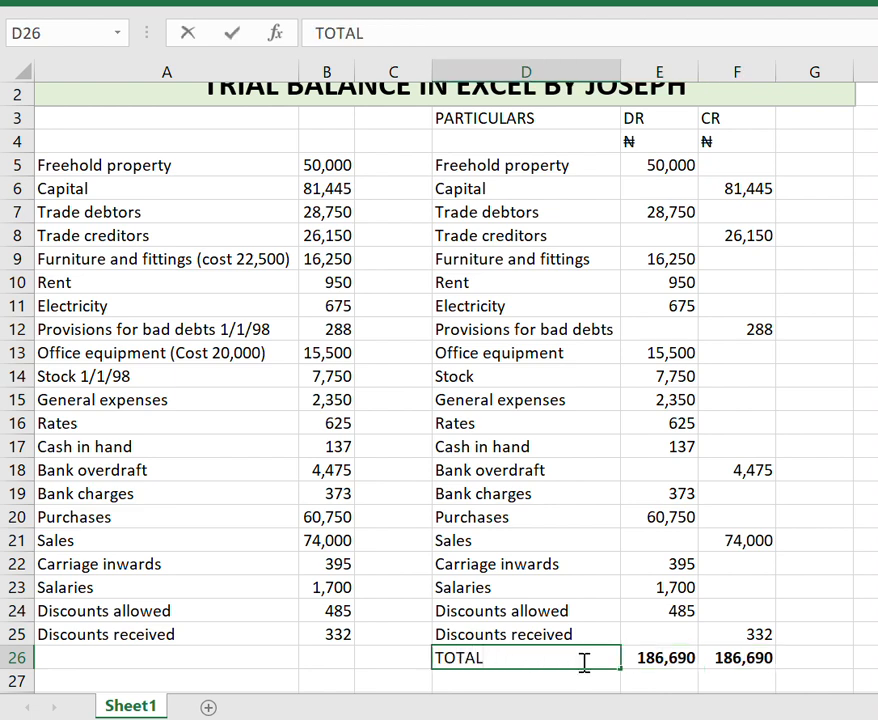
key("Return")
left_click(582, 661)
key("ctrl+b")
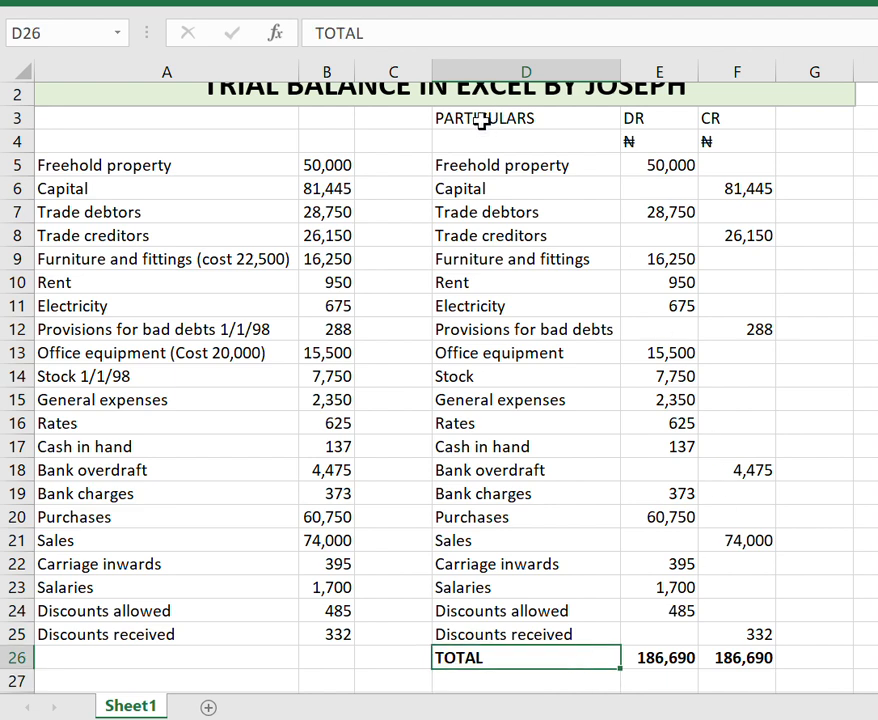
Convert the trial balance range D3:F26 into a table with headers.
left_click_drag(500, 122, 737, 657)
key("ctrl+t")
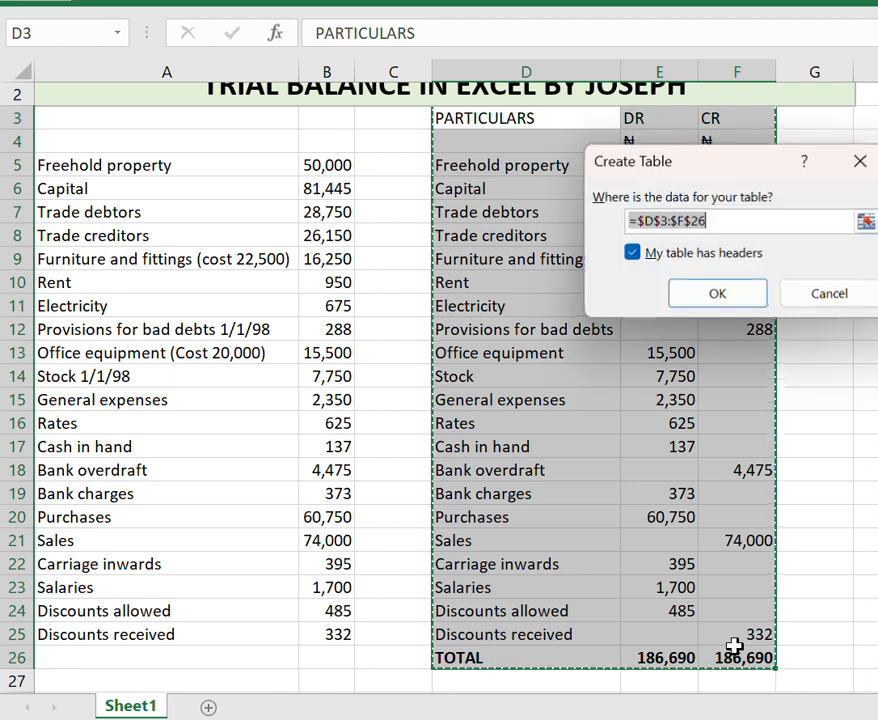
left_click(743, 294)
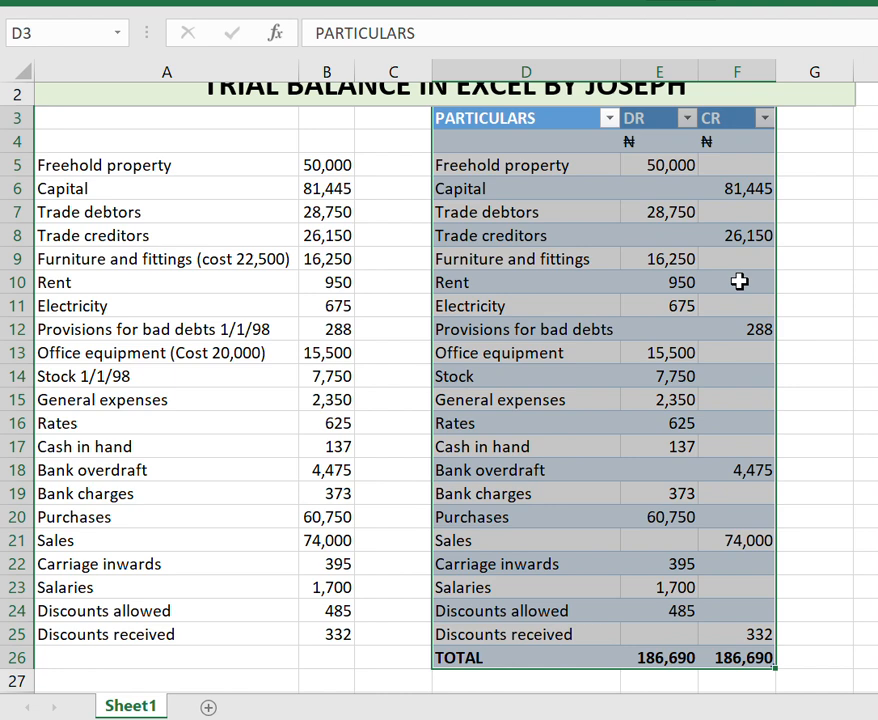